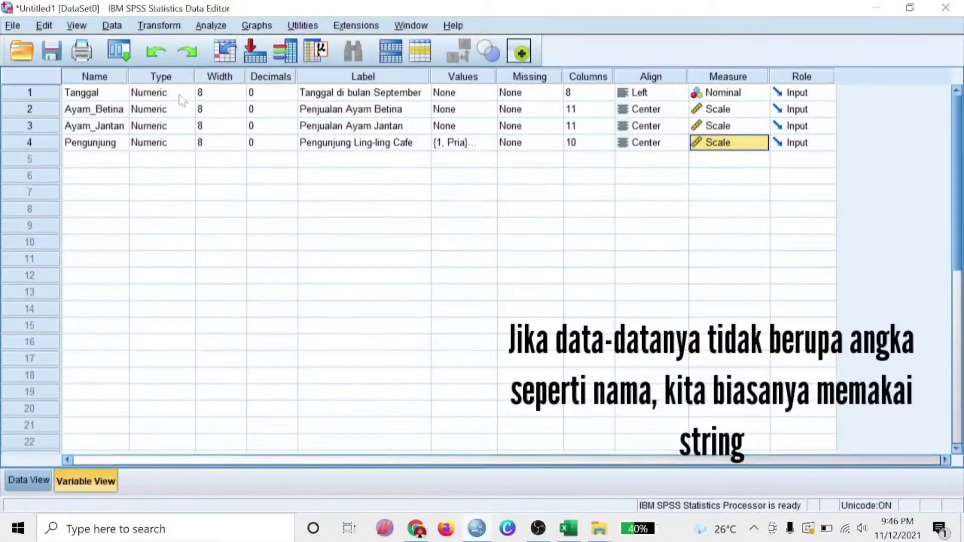
# - Review the variable type options for Tanggal and the value labels defined for Pengunjung
pyautogui.doubleClick(181, 96)
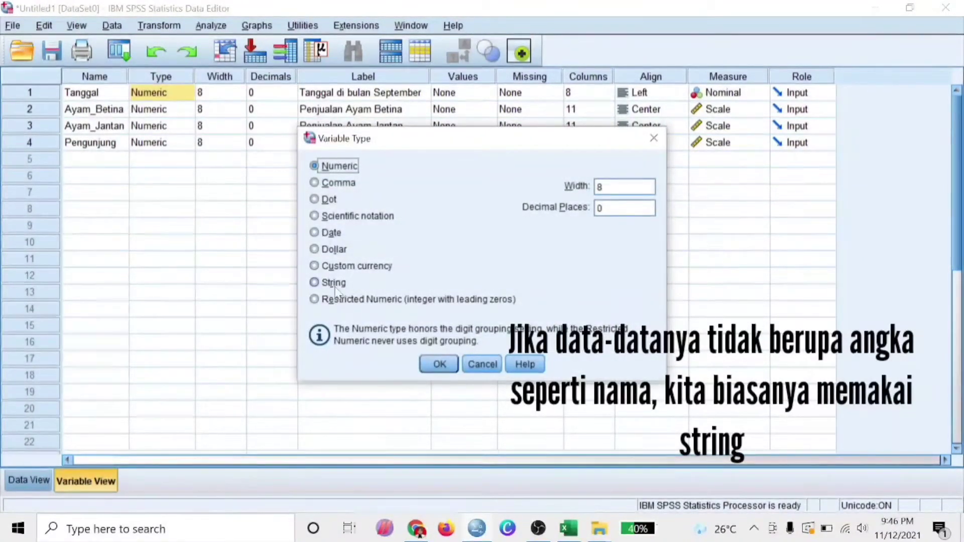
pyautogui.click(436, 365)
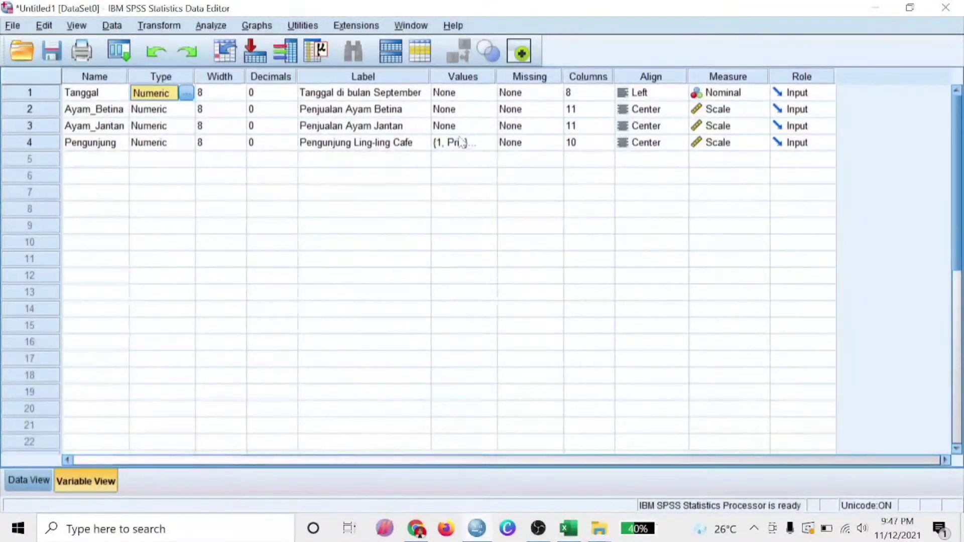
pyautogui.click(480, 146)
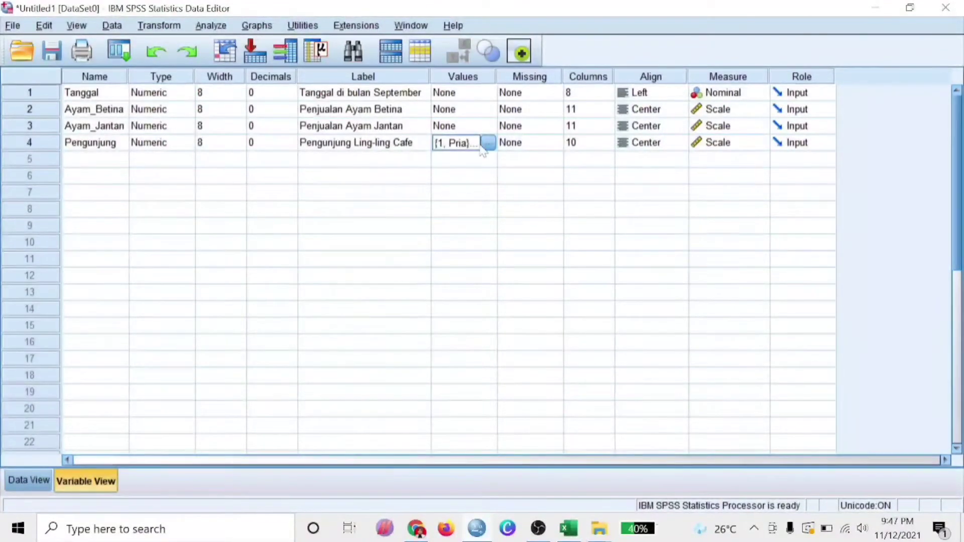
pyautogui.click(487, 145)
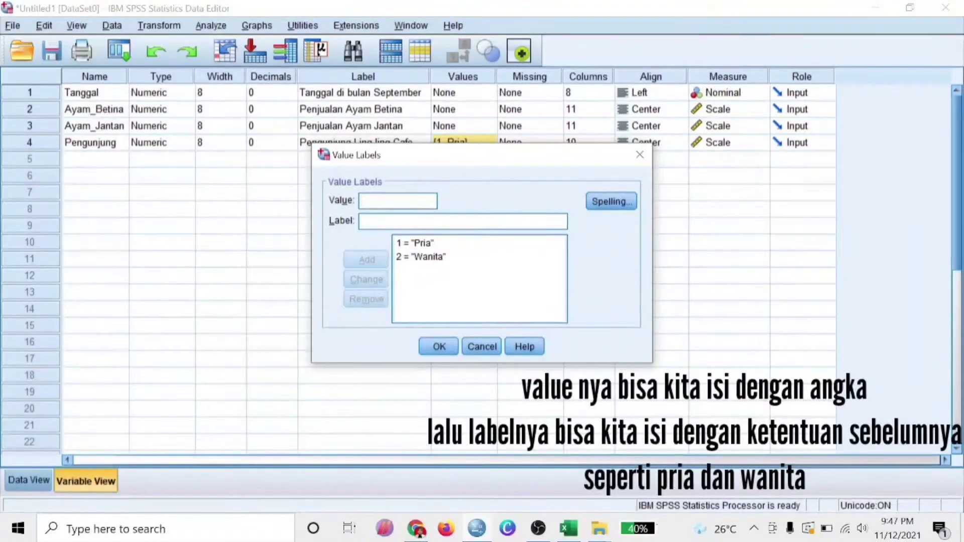
pyautogui.press('BackSpace')
pyautogui.click(415, 245)
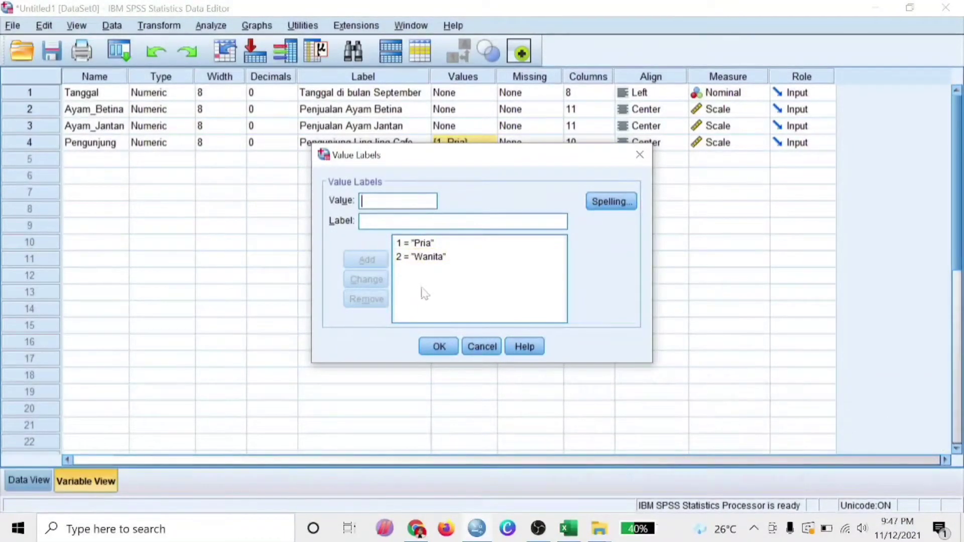
pyautogui.click(439, 347)
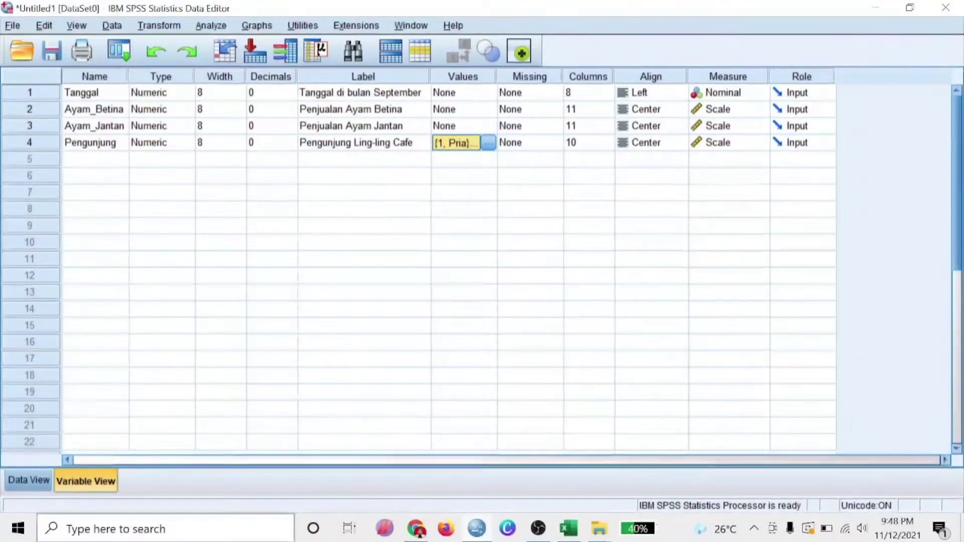
# - Run Frequencies with mean, median and mode on Penjualan Ayam Betina, Penjualan Ayam Jantan and Pengunjung Ling-ling Cafe, and review the output tables
pyautogui.click(43, 484)
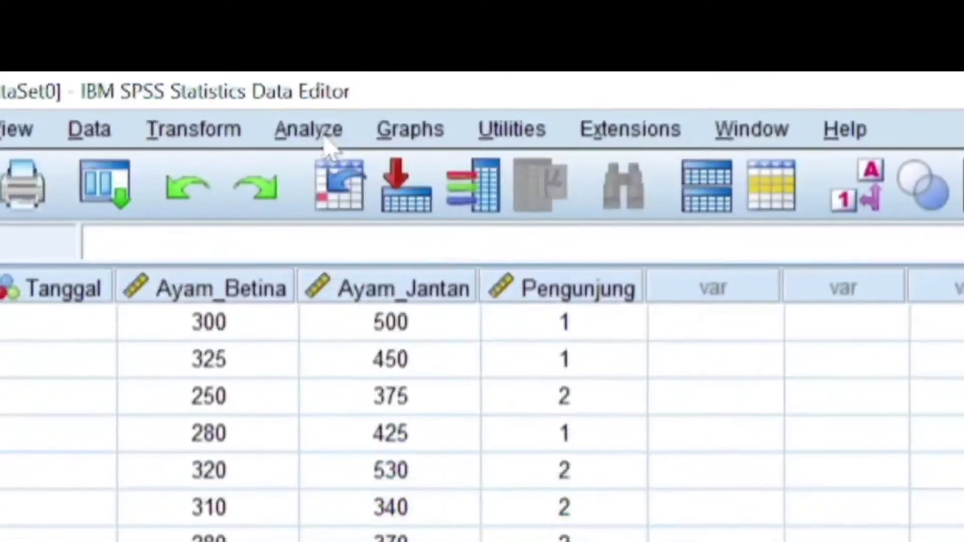
pyautogui.click(321, 137)
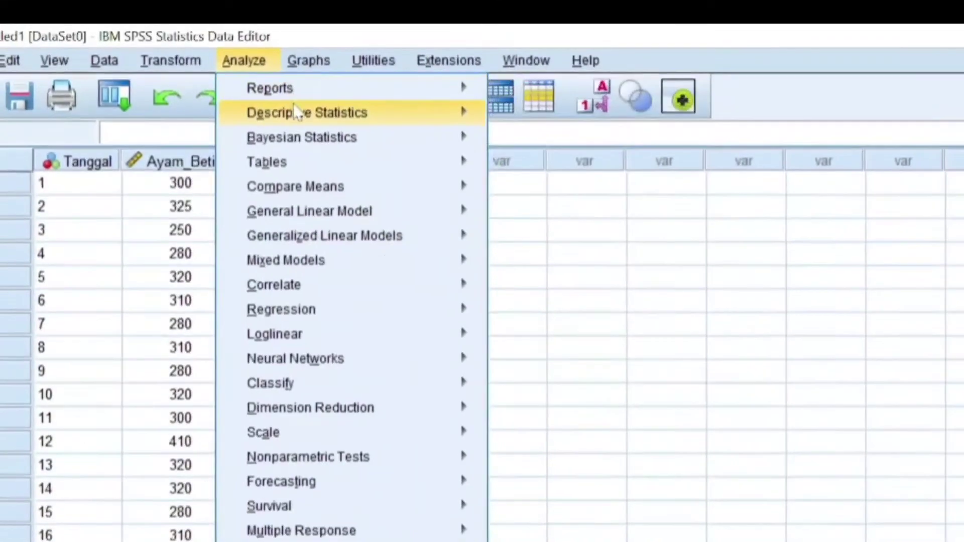
pyautogui.moveTo(327, 147)
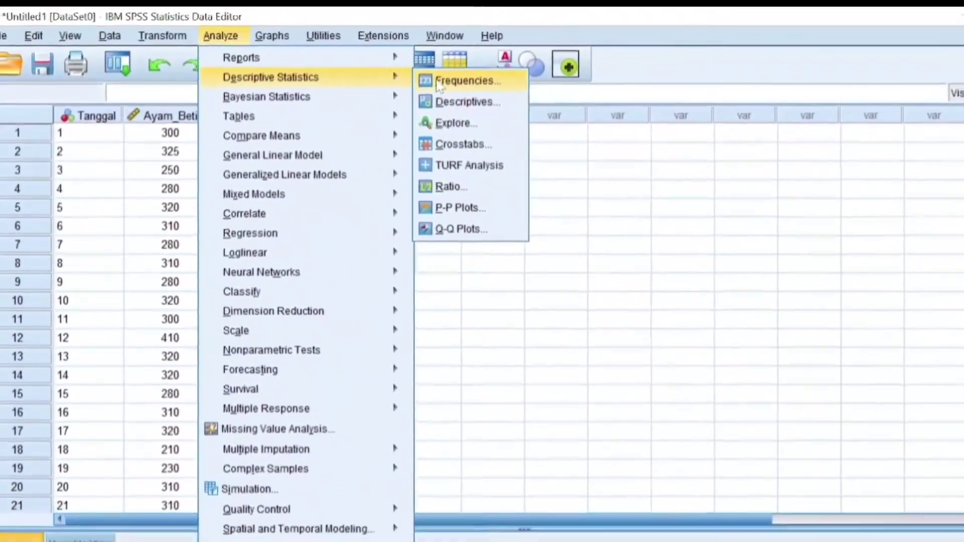
pyautogui.click(439, 83)
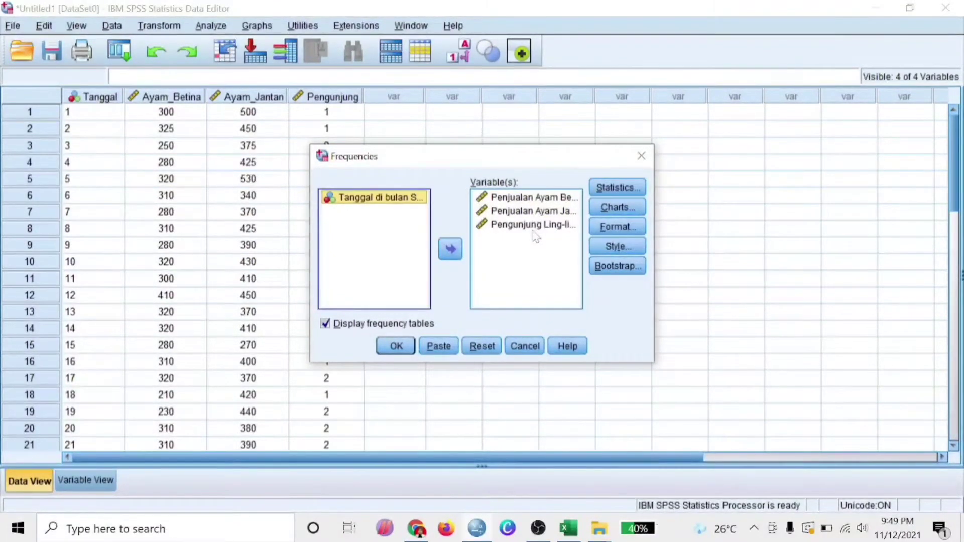
pyautogui.click(601, 191)
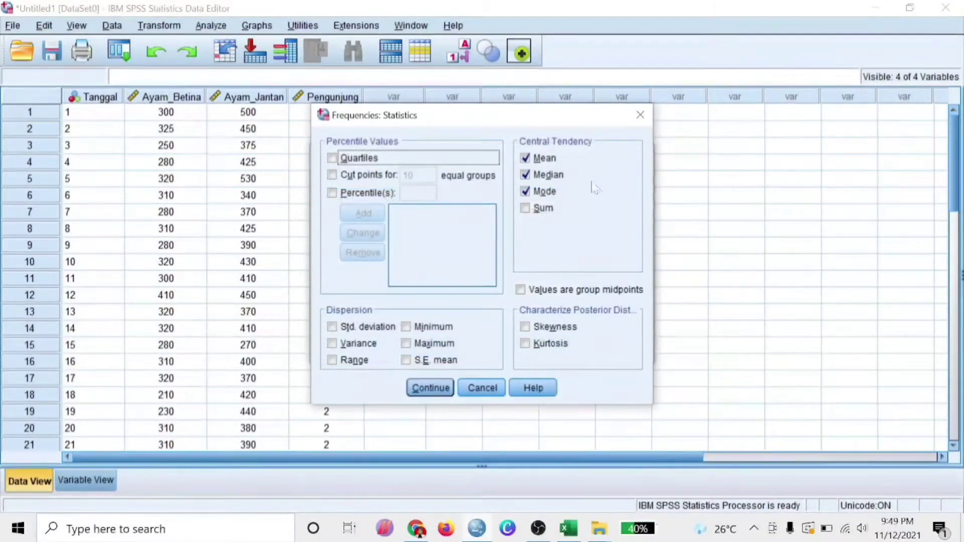
pyautogui.click(430, 388)
pyautogui.click(401, 350)
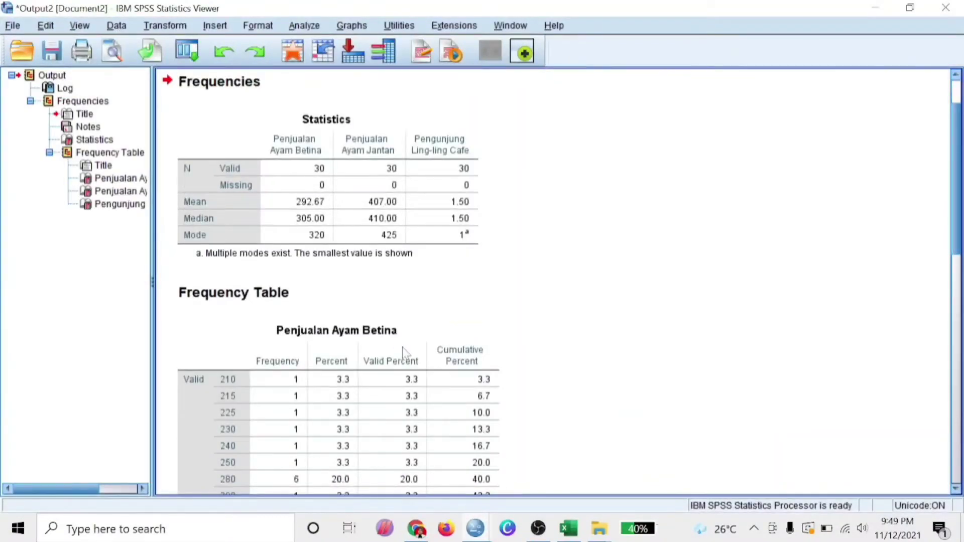
pyautogui.scroll(-3, 631, 280)
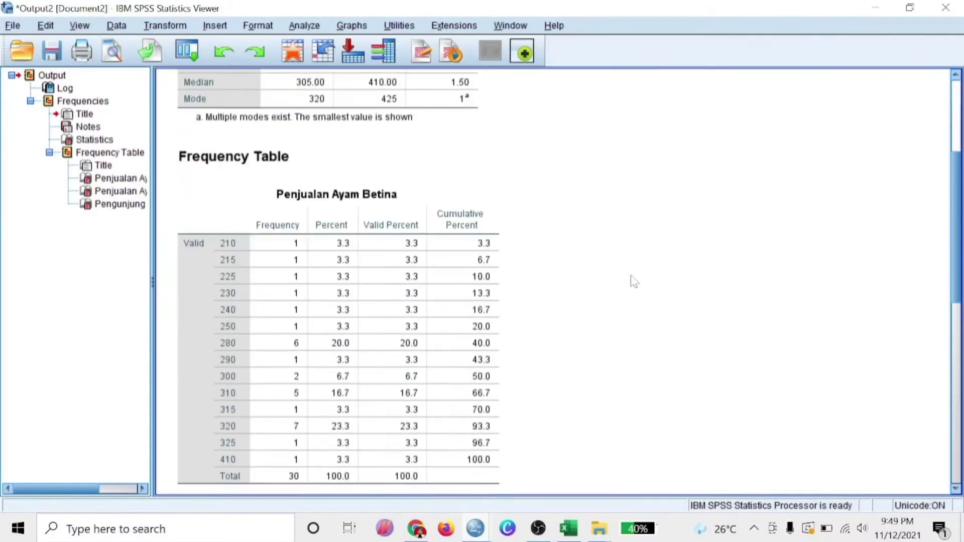
pyautogui.scroll(-6, 634, 281)
pyautogui.scroll(-1, 634, 281)
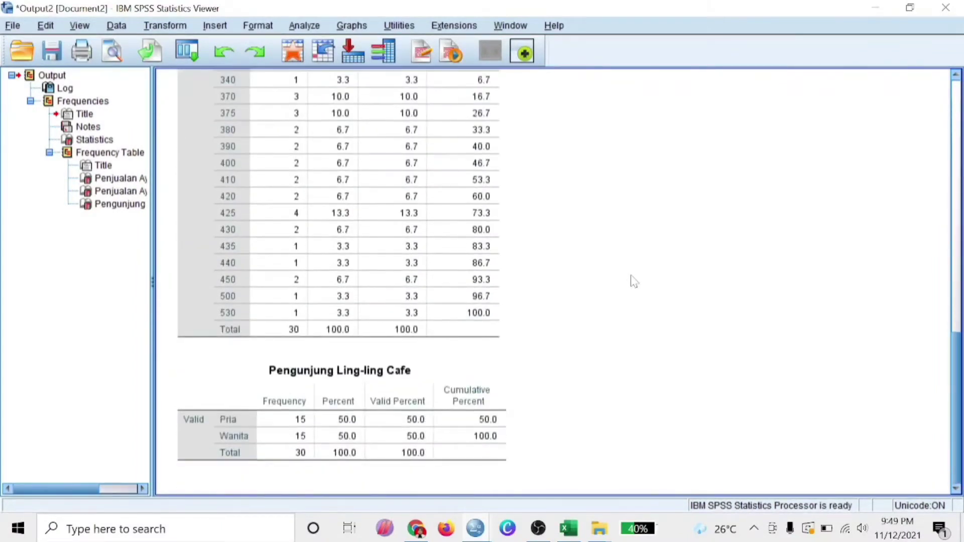
pyautogui.scroll(20, 634, 282)
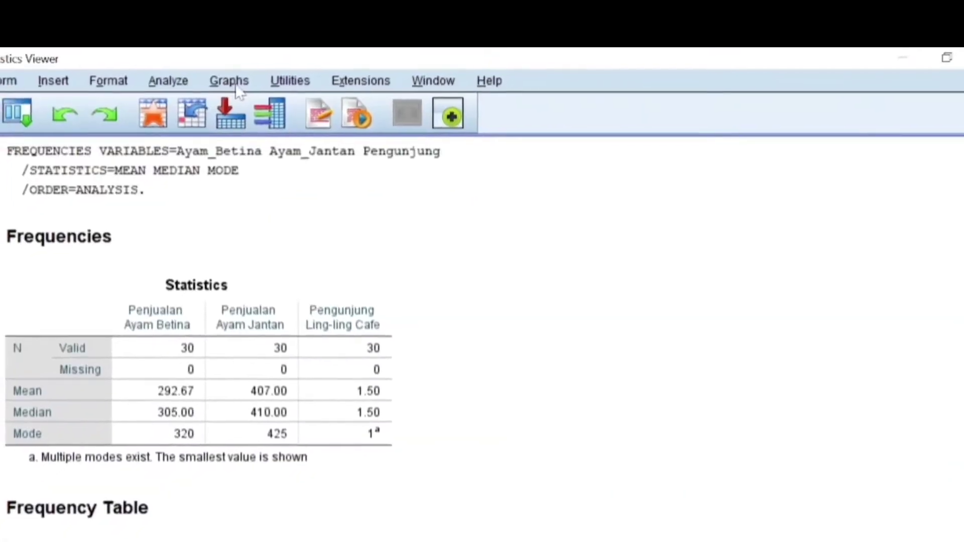
# - Start a simple bar chart from the legacy charts, using values of individual cases
pyautogui.click(353, 26)
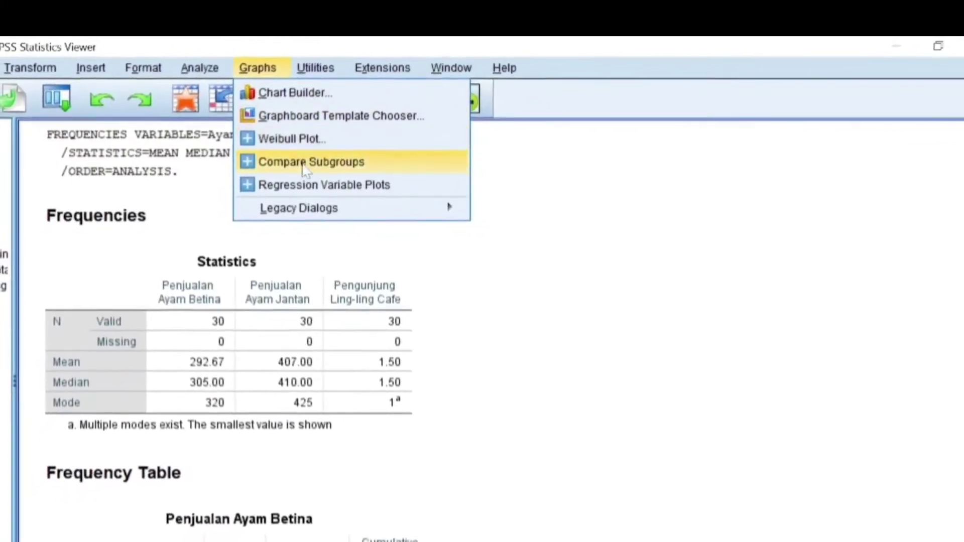
pyautogui.moveTo(281, 204)
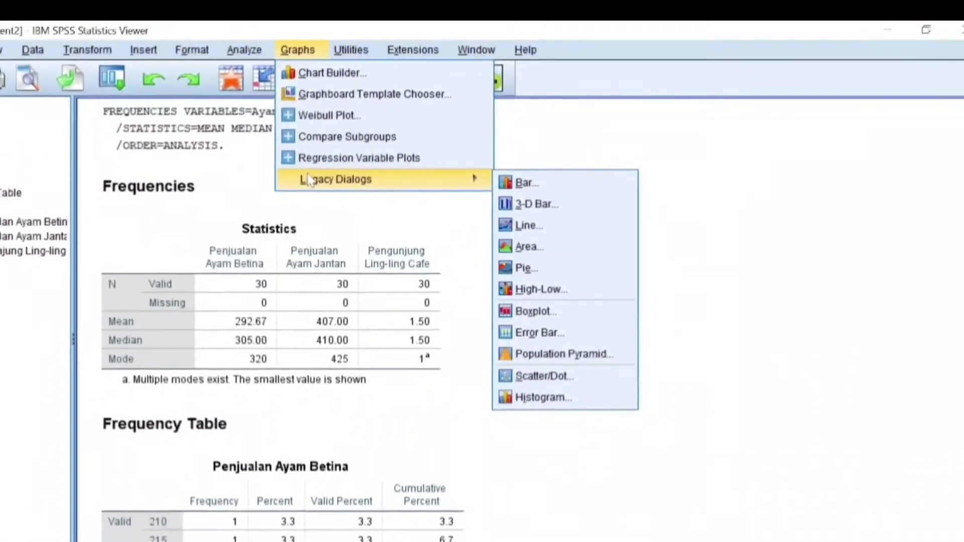
pyautogui.click(527, 180)
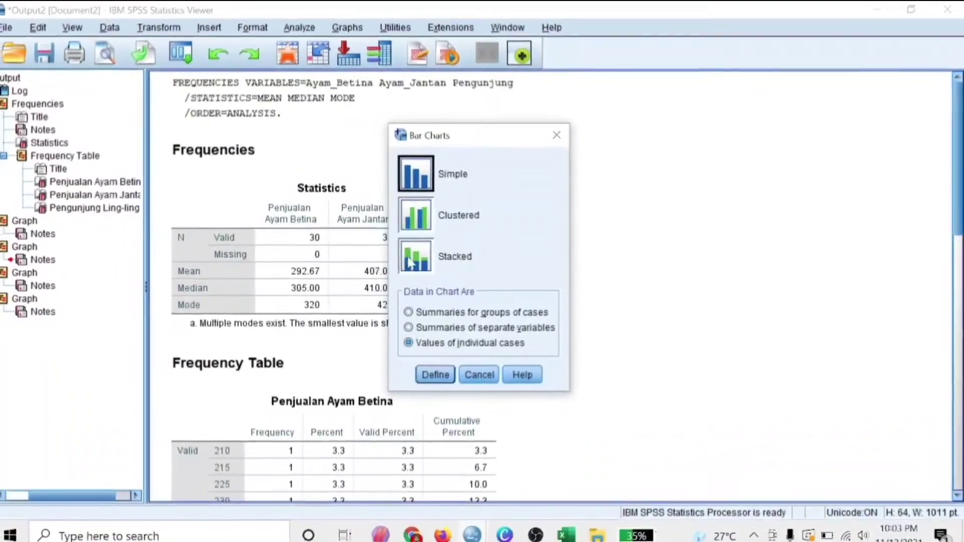
pyautogui.click(414, 338)
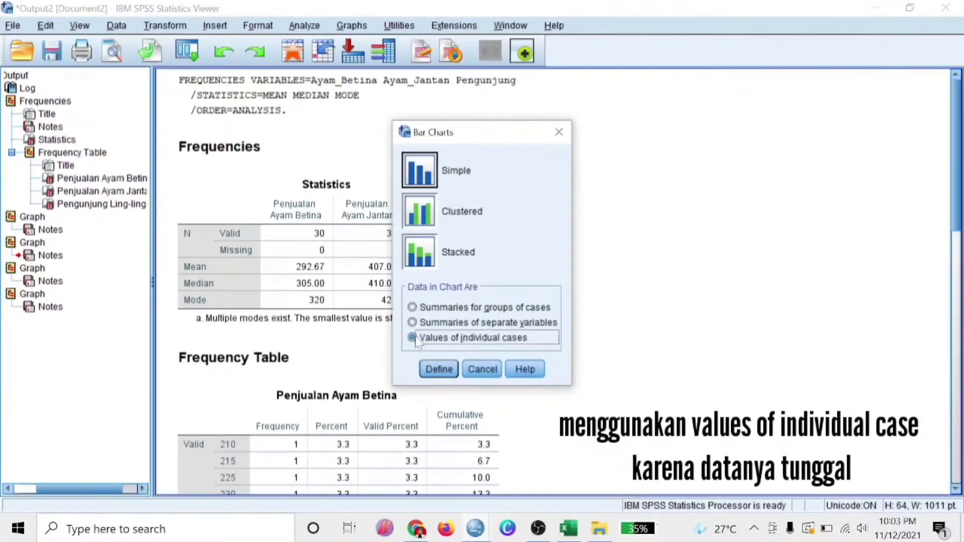
pyautogui.click(439, 371)
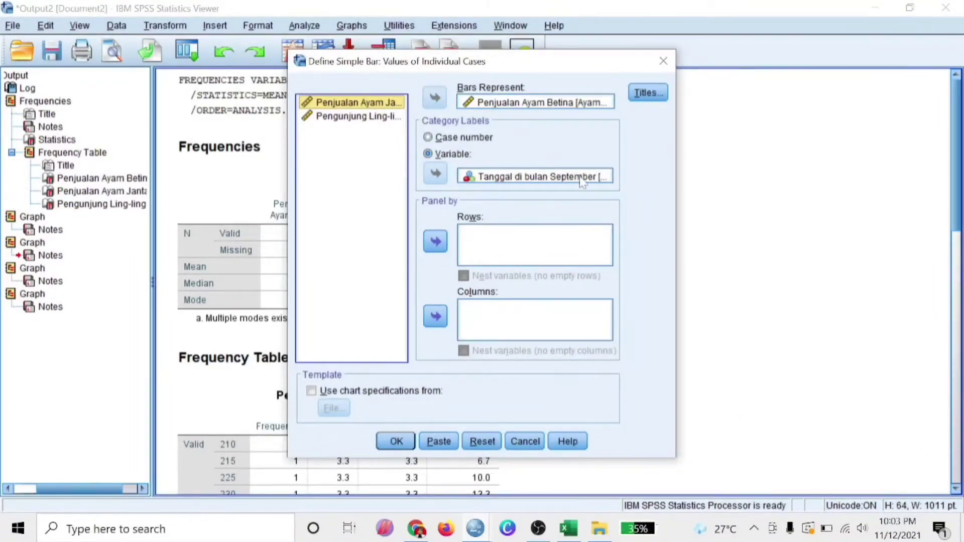
# - Title the chart "Diagram batang penjualan Ayam Betina" and generate it with bars for Penjualan Ayam Betina labelled by Tanggal di bulan September
pyautogui.click(644, 100)
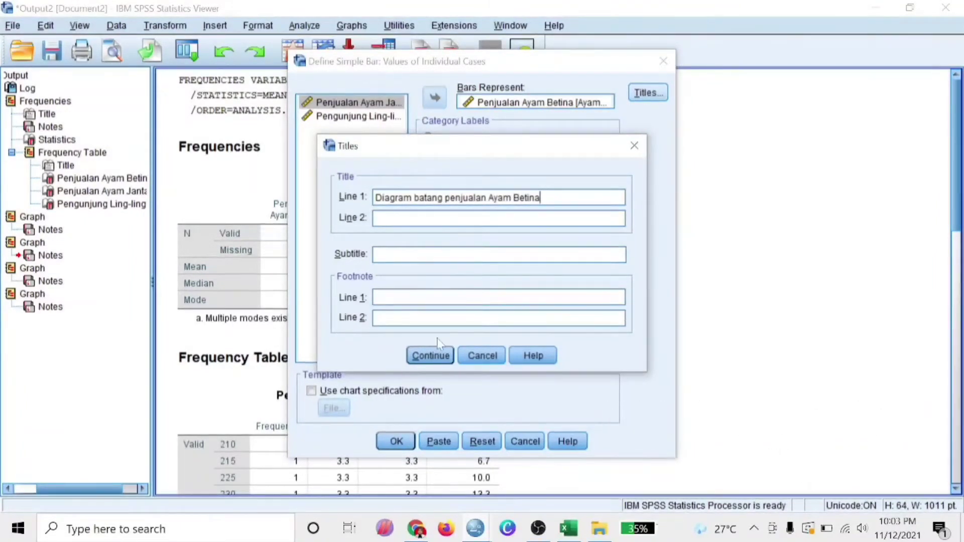
pyautogui.click(437, 357)
pyautogui.click(395, 442)
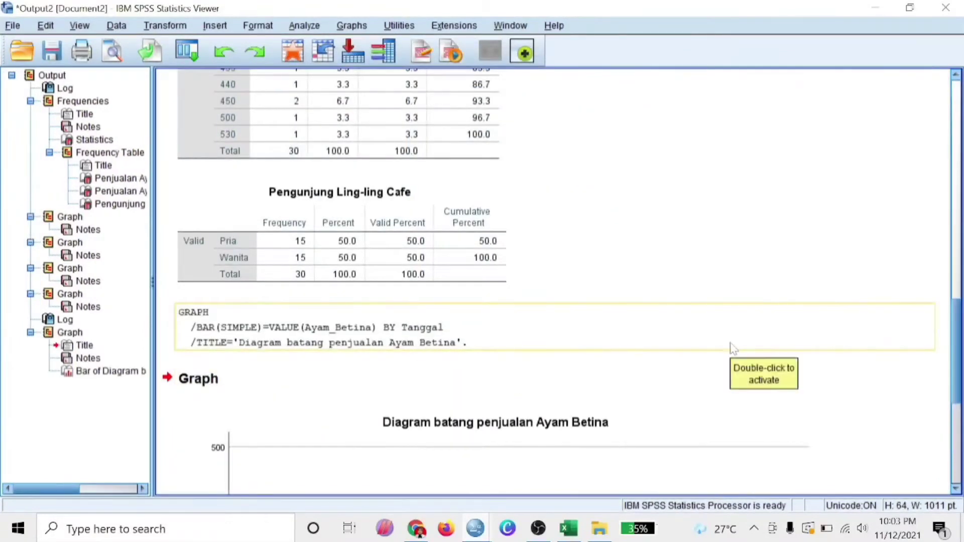
pyautogui.scroll(-3, 732, 346)
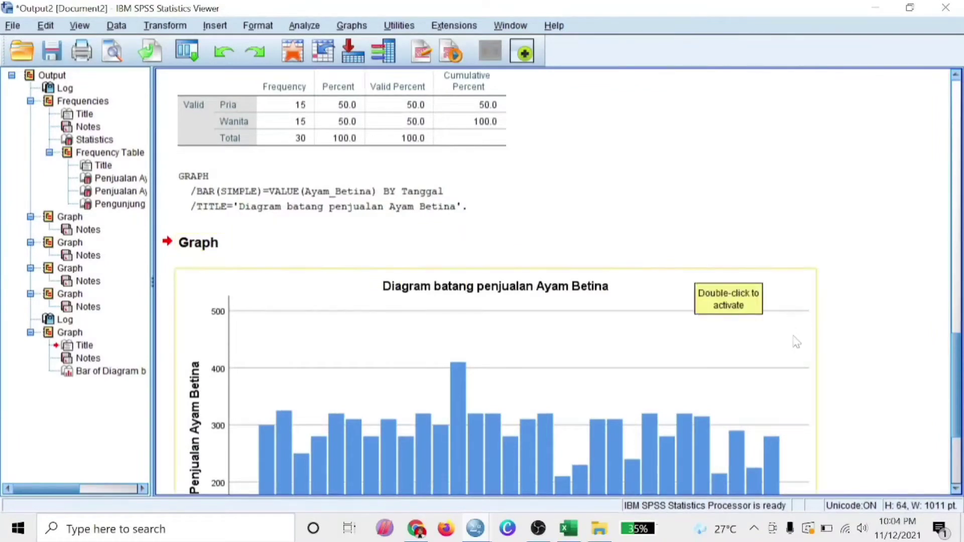
pyautogui.scroll(-3, 777, 355)
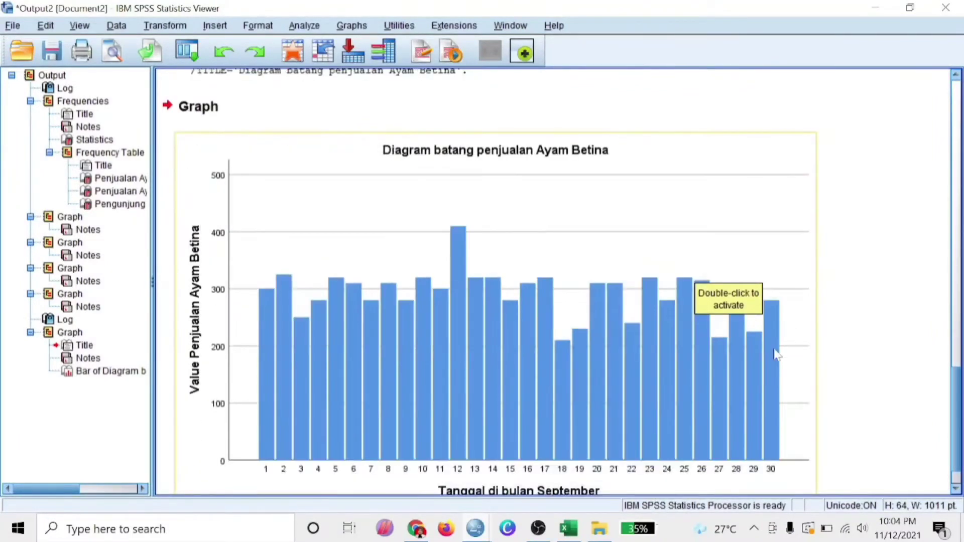
pyautogui.scroll(-1, 776, 355)
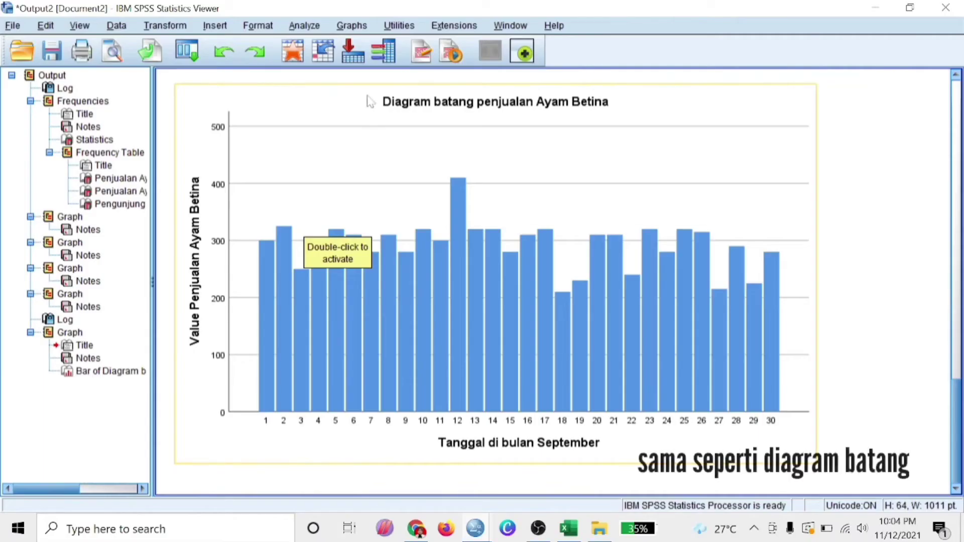
# - Start a simple line chart from the legacy charts, using values of individual cases
pyautogui.click(361, 122)
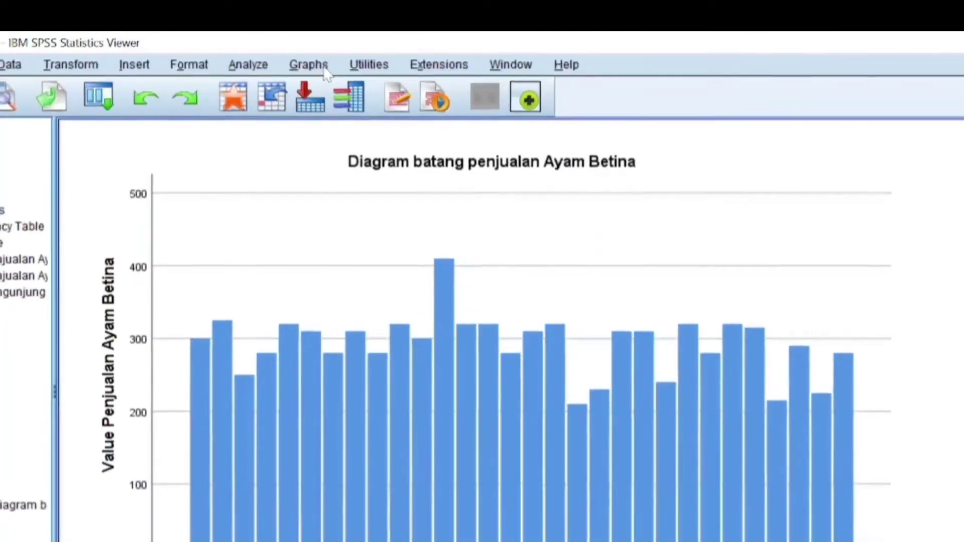
pyautogui.click(353, 26)
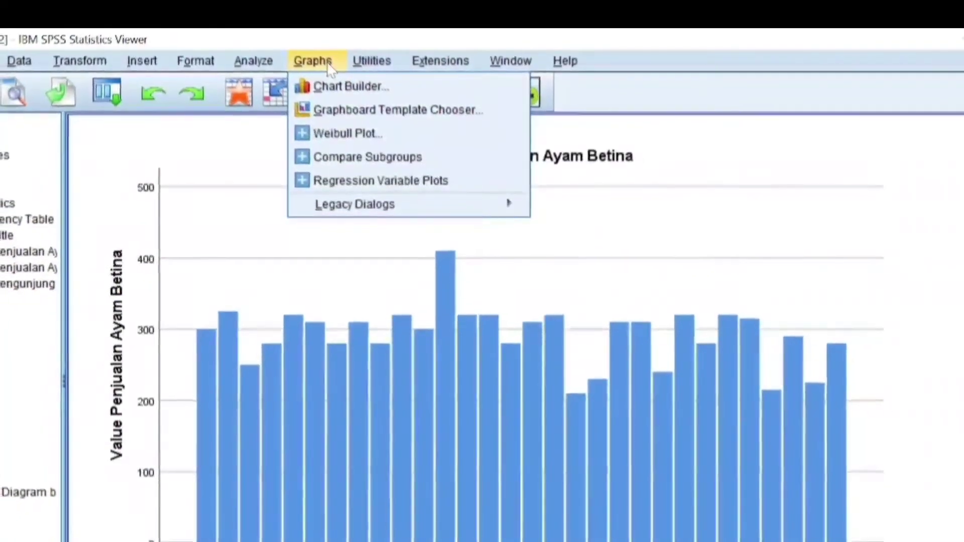
pyautogui.moveTo(363, 200)
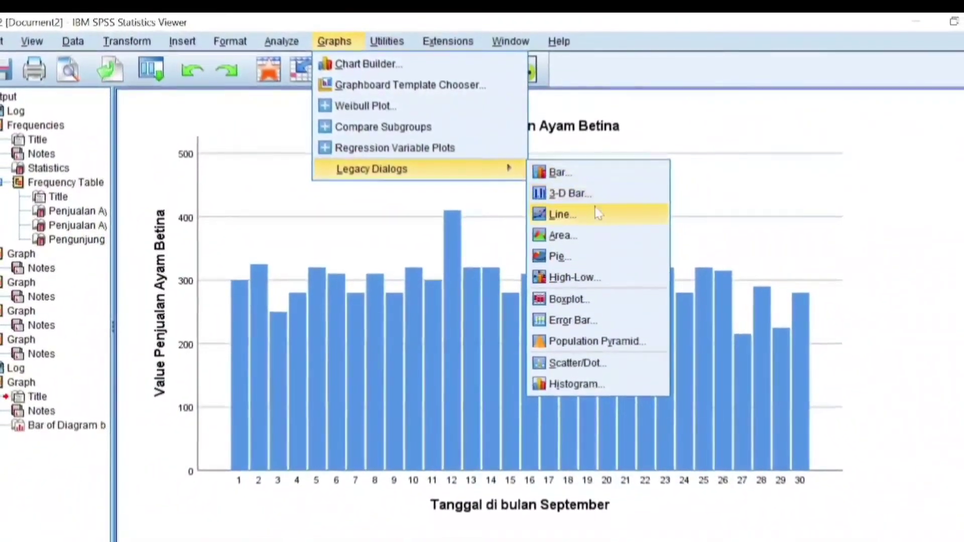
pyautogui.click(594, 215)
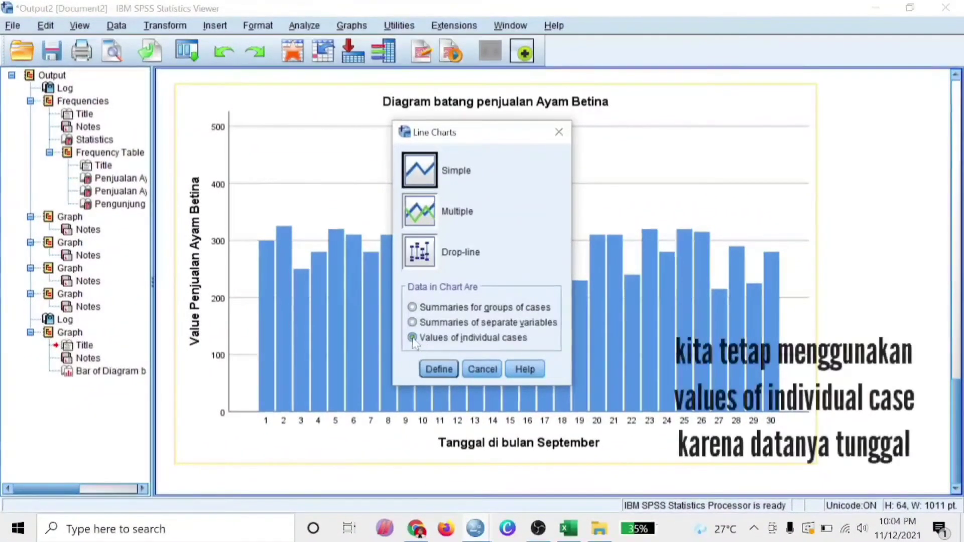
pyautogui.click(413, 339)
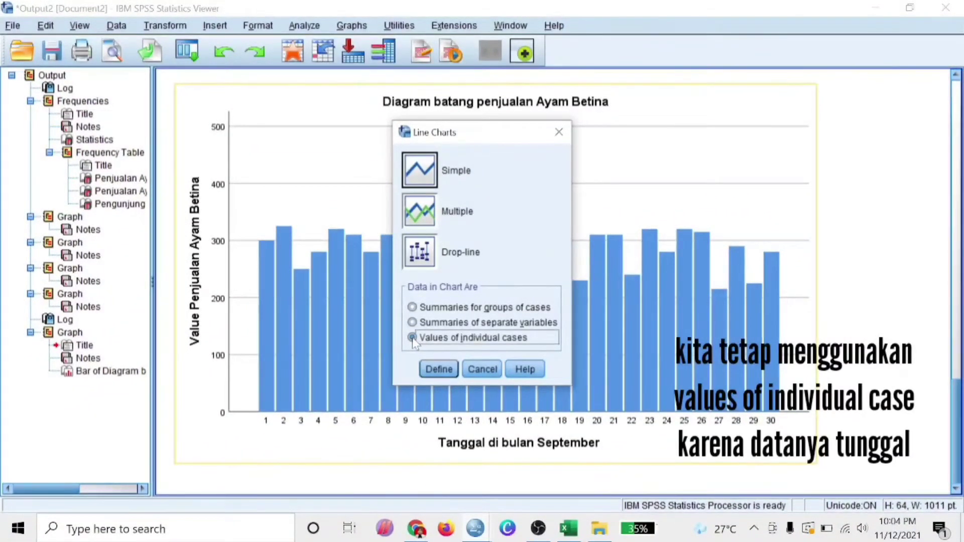
pyautogui.click(434, 369)
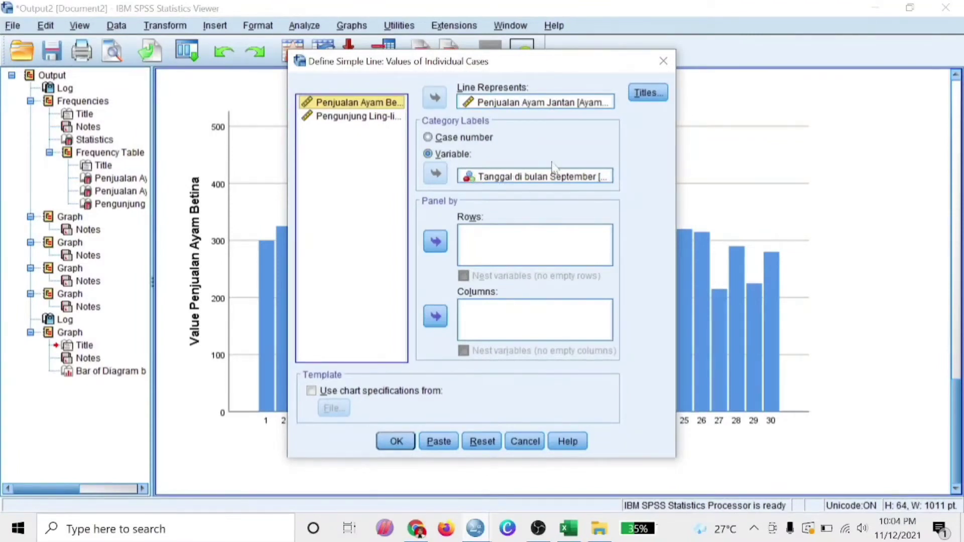
# - Title the line chart "Diagram garis penjualan Ayam Jantan" and generate it for Penjualan Ayam Jantan labelled by Tanggal di bulan September
pyautogui.click(654, 100)
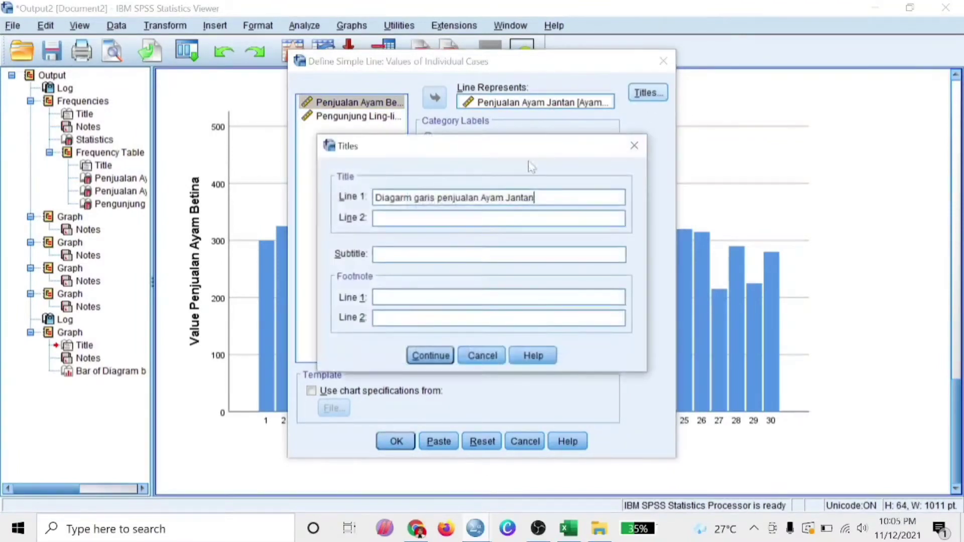
pyautogui.moveTo(403, 197)
pyautogui.mouseDown()
pyautogui.moveTo(535, 197)
pyautogui.moveTo(391, 197)
pyautogui.mouseUp()
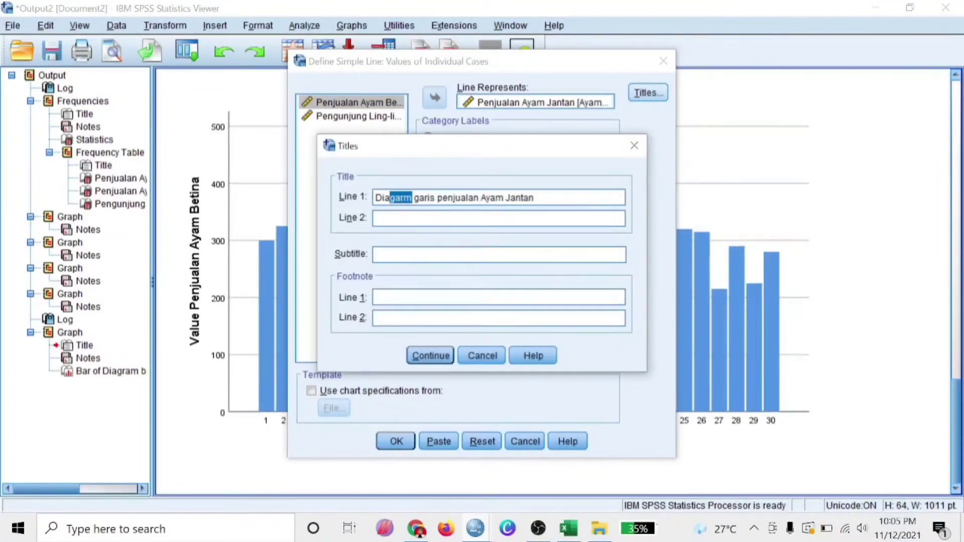
pyautogui.press('BackSpace')
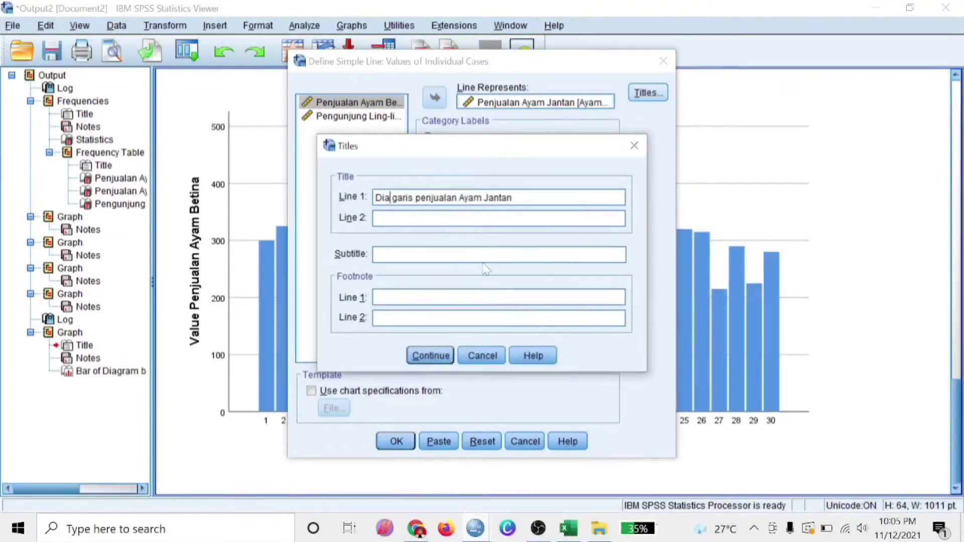
pyautogui.write('gram')
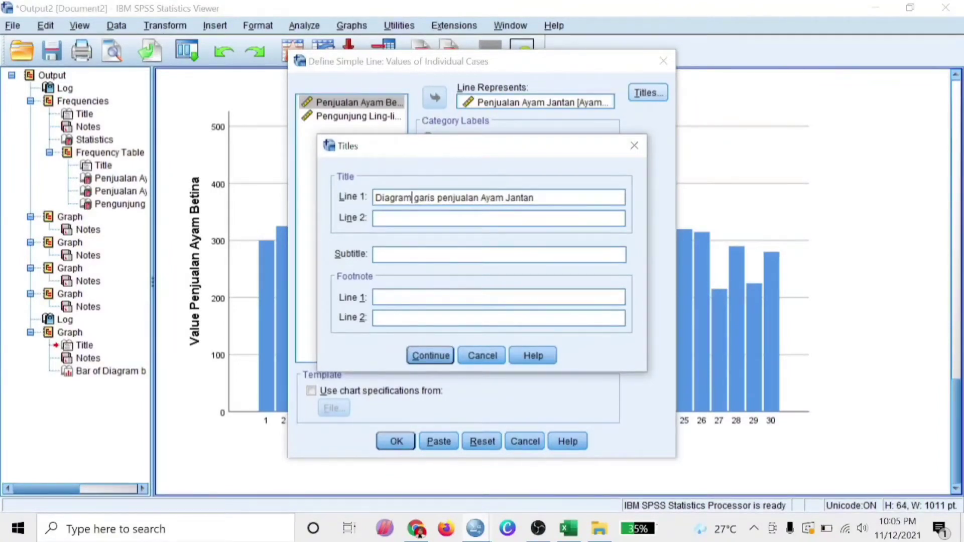
pyautogui.click(436, 357)
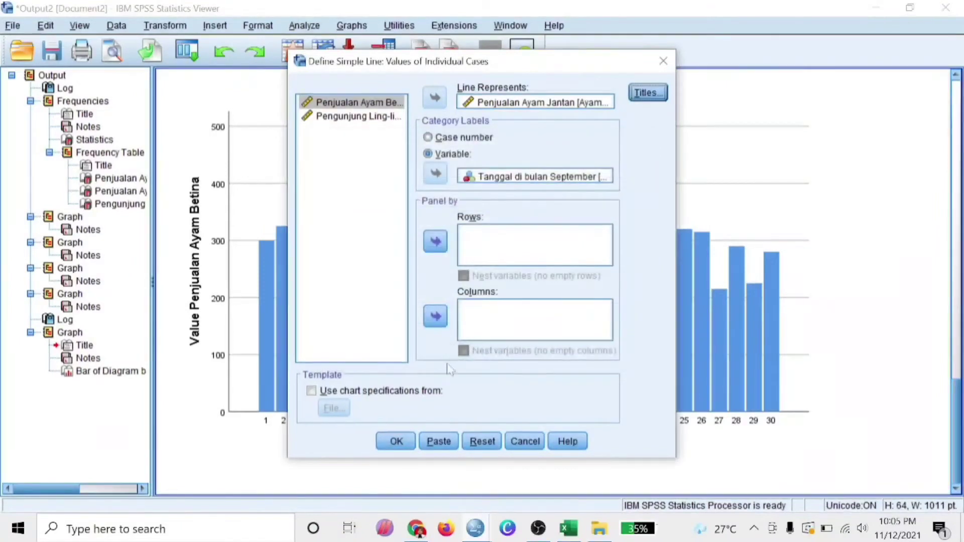
pyautogui.click(397, 442)
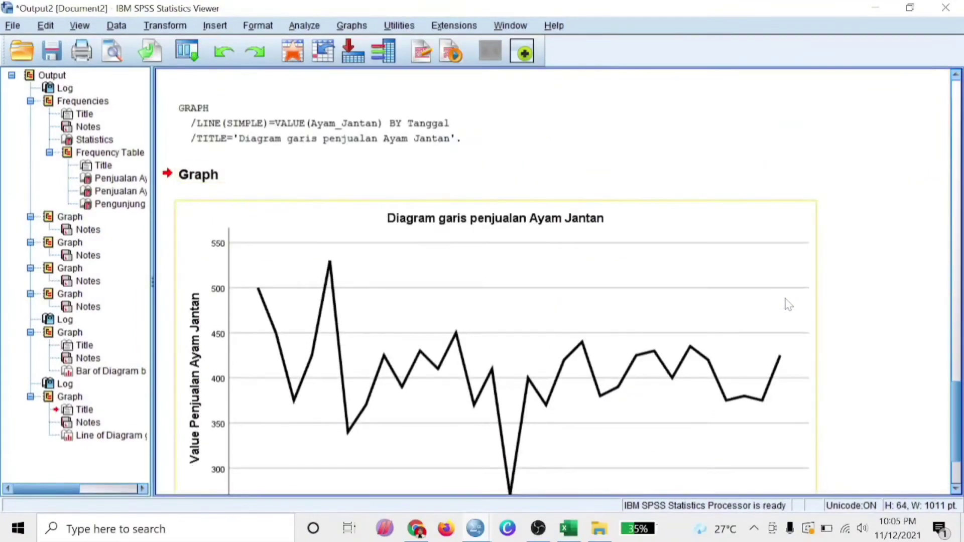
# - Review the line chart of Ayam Jantan sales, the Ayam Betina bar chart and the Pengunjung Ling-ling Cafe frequency table
pyautogui.scroll(-2, 787, 304)
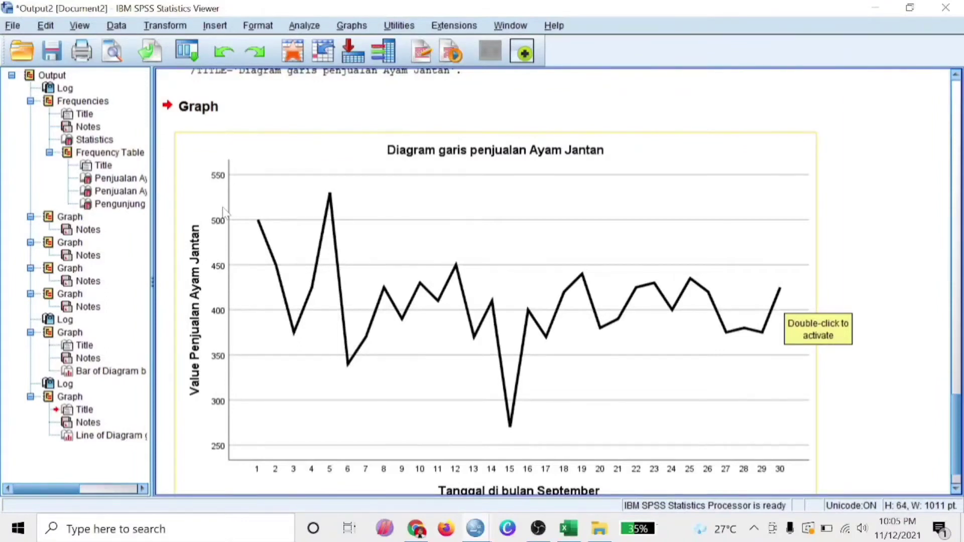
pyautogui.scroll(-2, 223, 210)
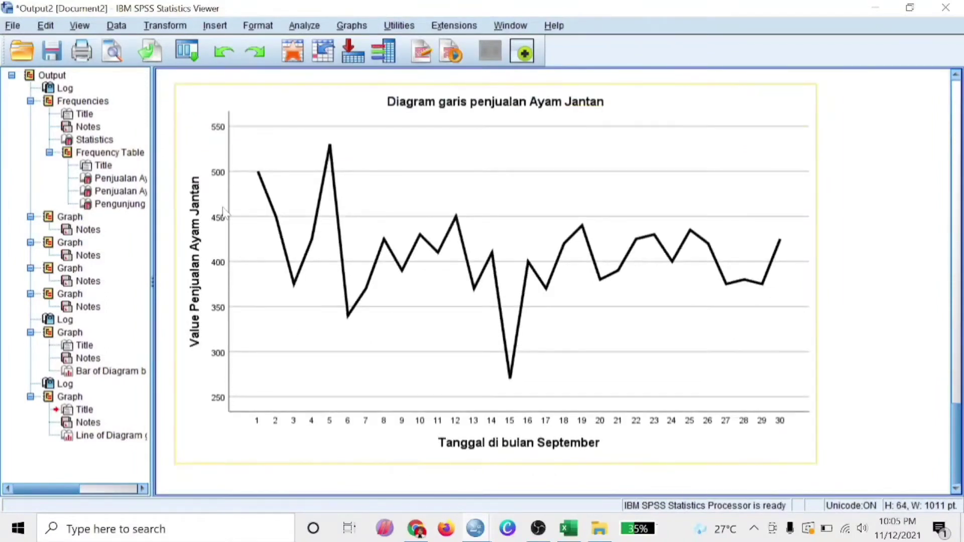
pyautogui.scroll(10, 224, 214)
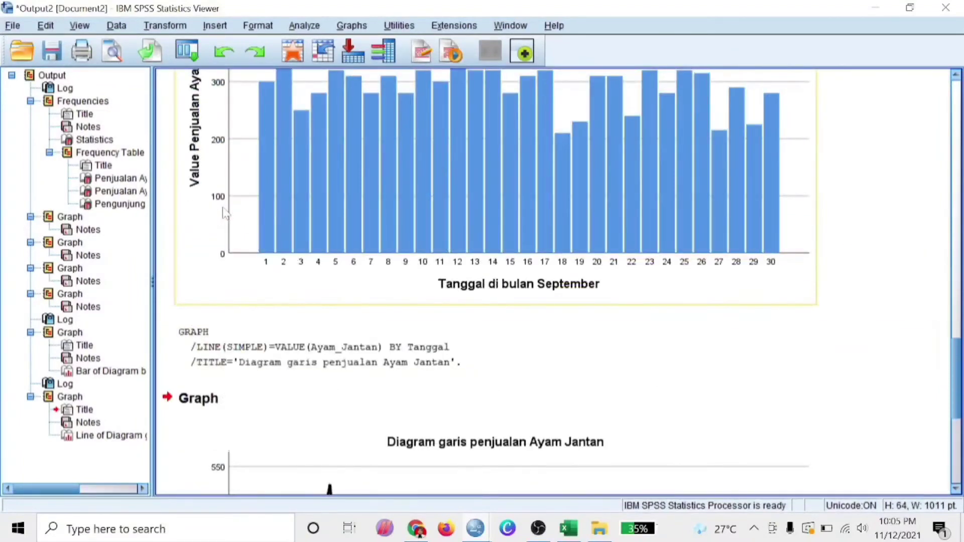
pyautogui.scroll(3, 224, 214)
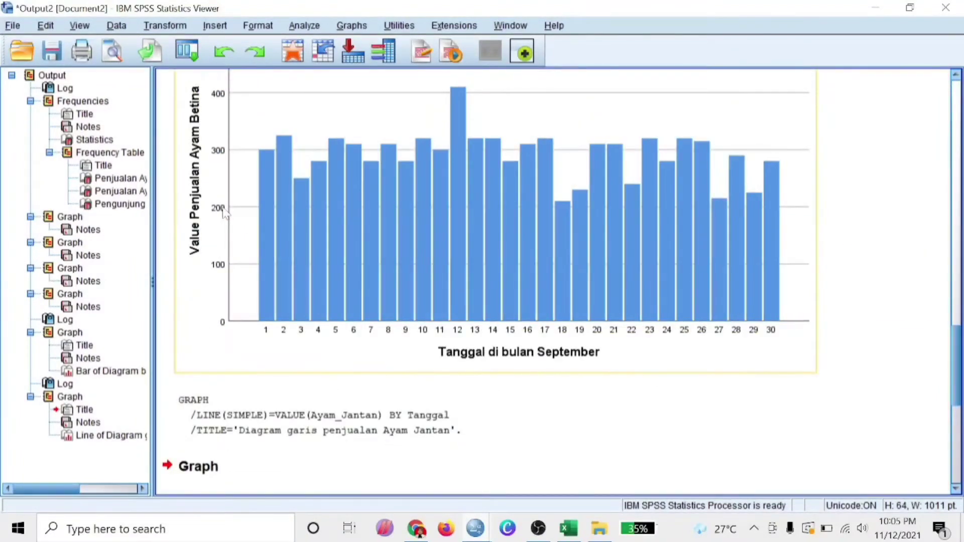
pyautogui.scroll(6, 224, 211)
pyautogui.scroll(12, 225, 214)
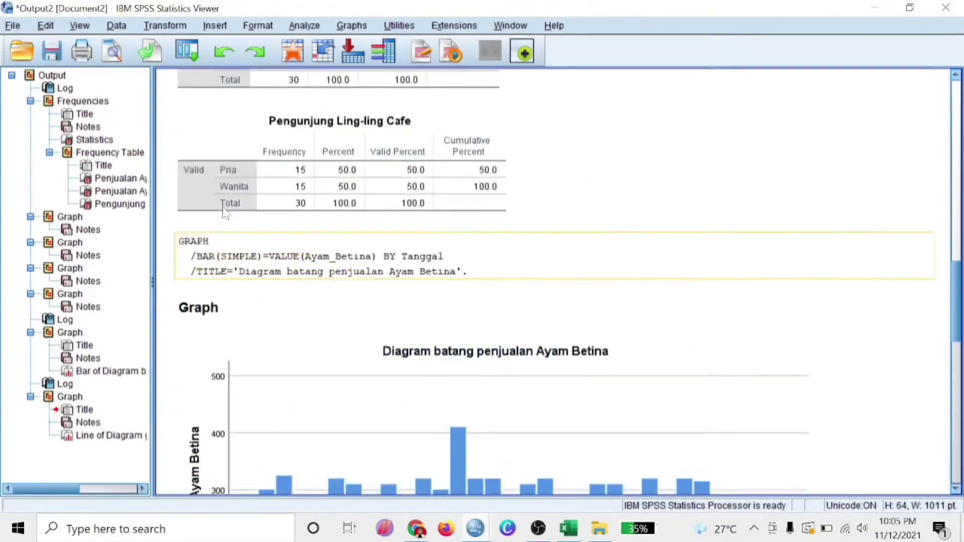
pyautogui.scroll(3, 225, 214)
pyautogui.click(225, 214)
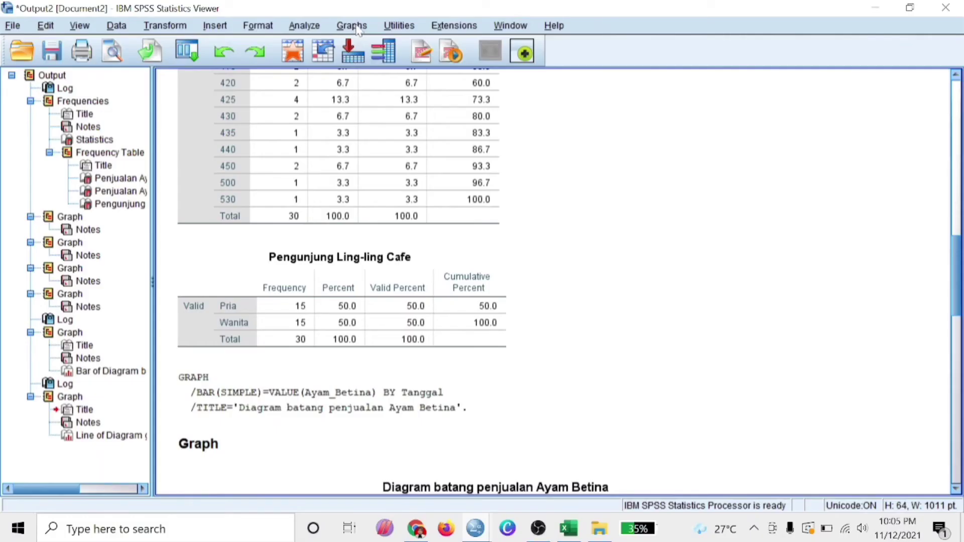
# - Set up a legacy pie chart of summaries for groups of cases, with slices showing % of cases by Pengunjung Ling-ling Cafe
pyautogui.click(352, 25)
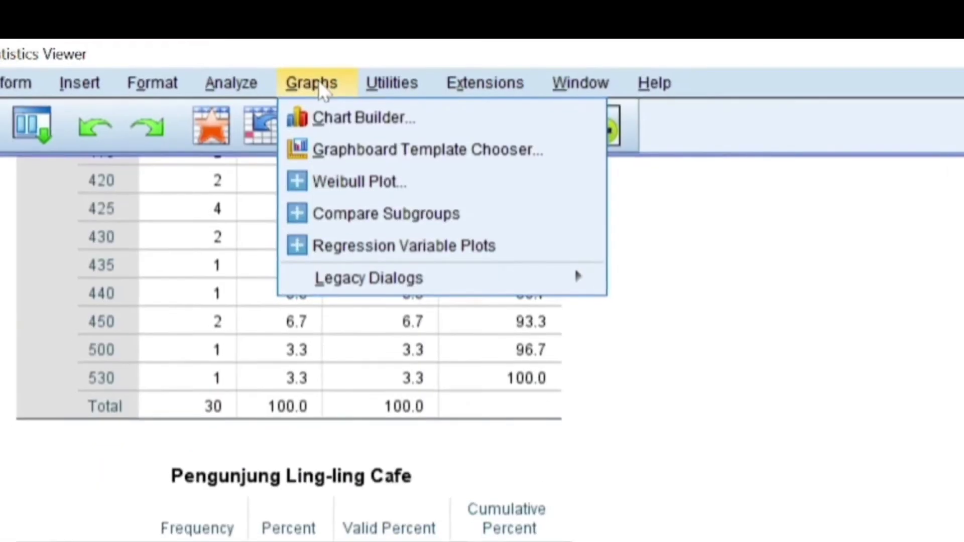
pyautogui.moveTo(393, 249)
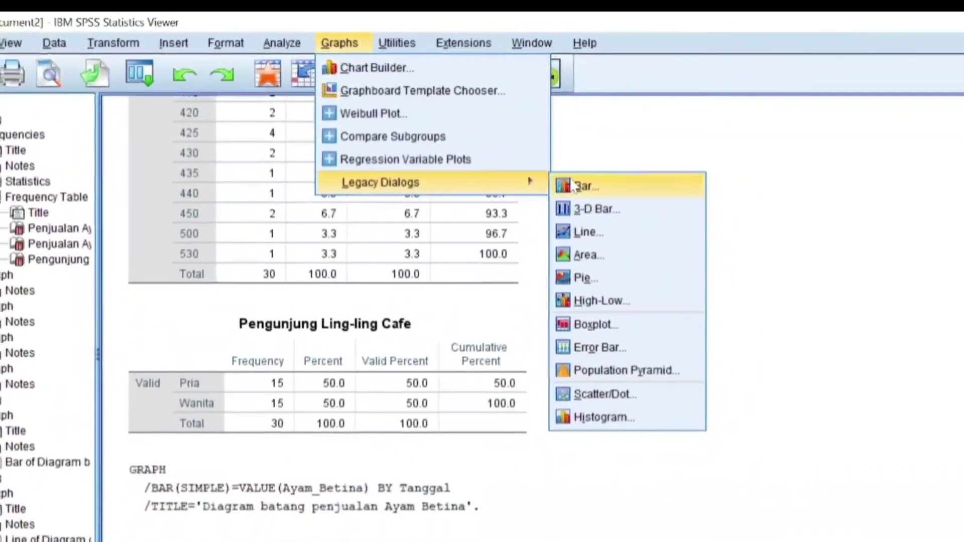
pyautogui.click(583, 278)
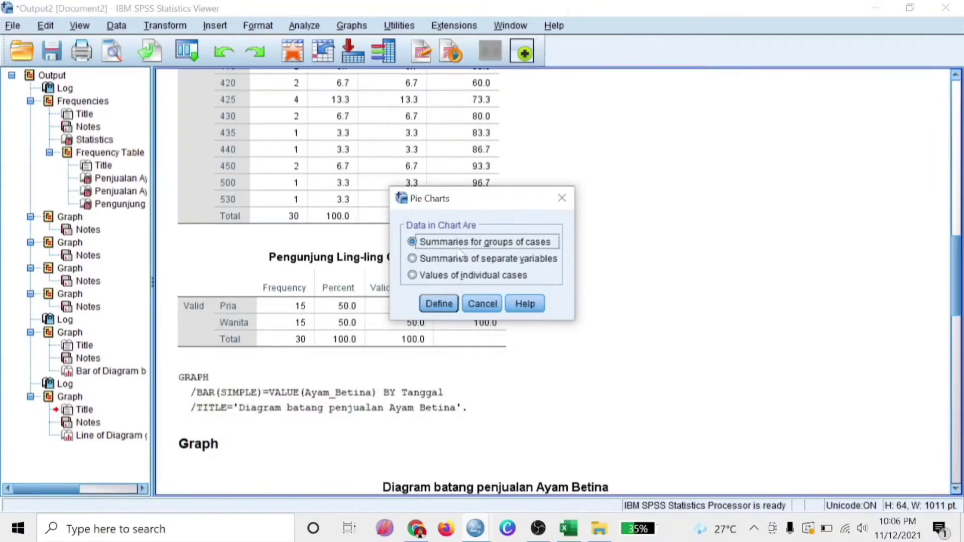
pyautogui.click(444, 307)
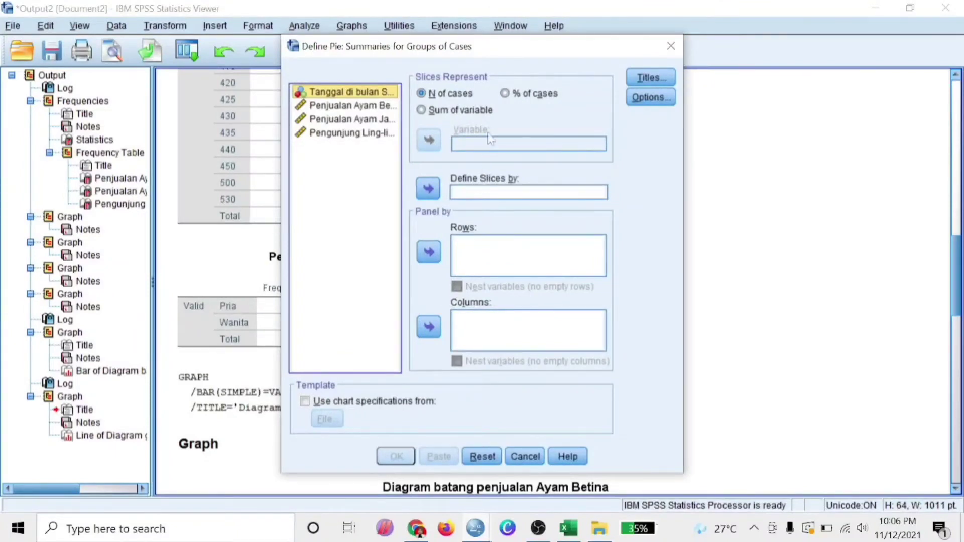
pyautogui.click(508, 97)
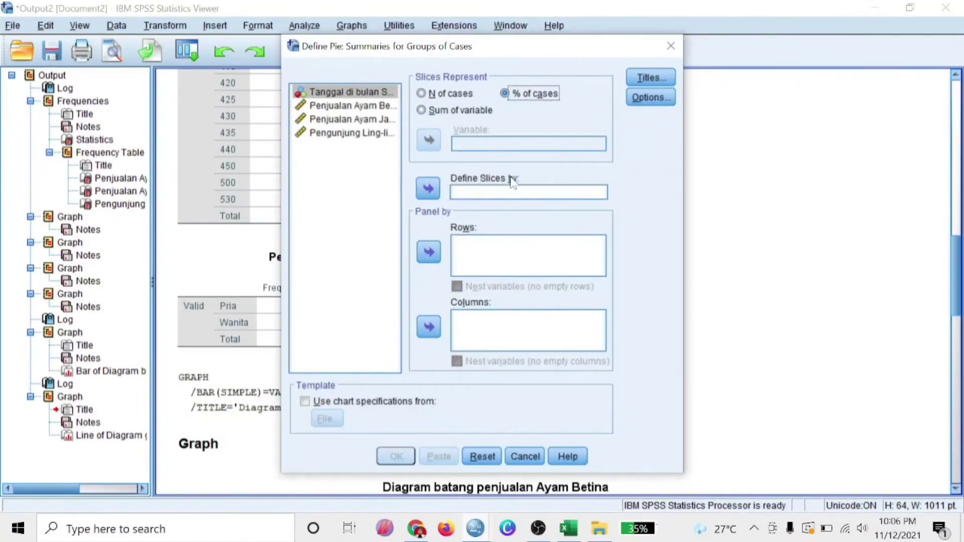
pyautogui.click(339, 133)
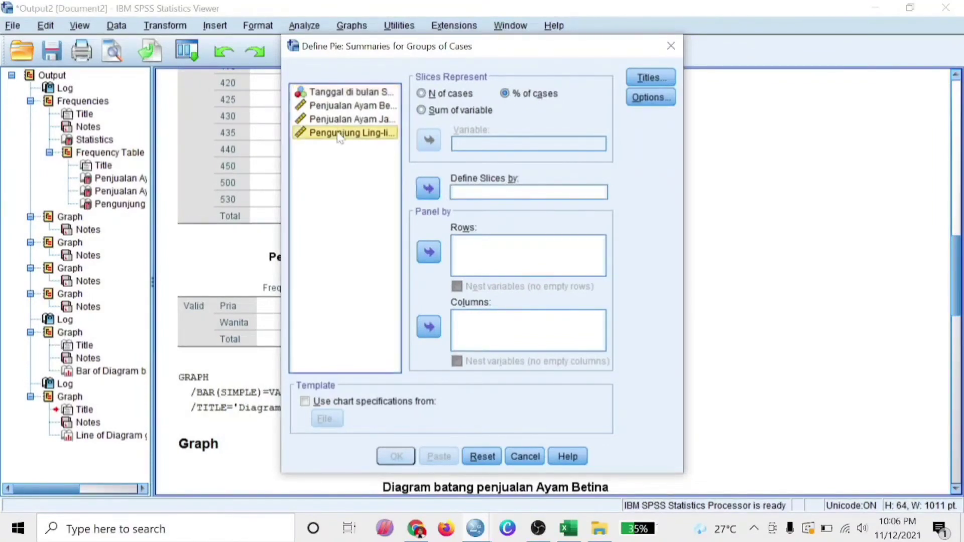
pyautogui.click(428, 189)
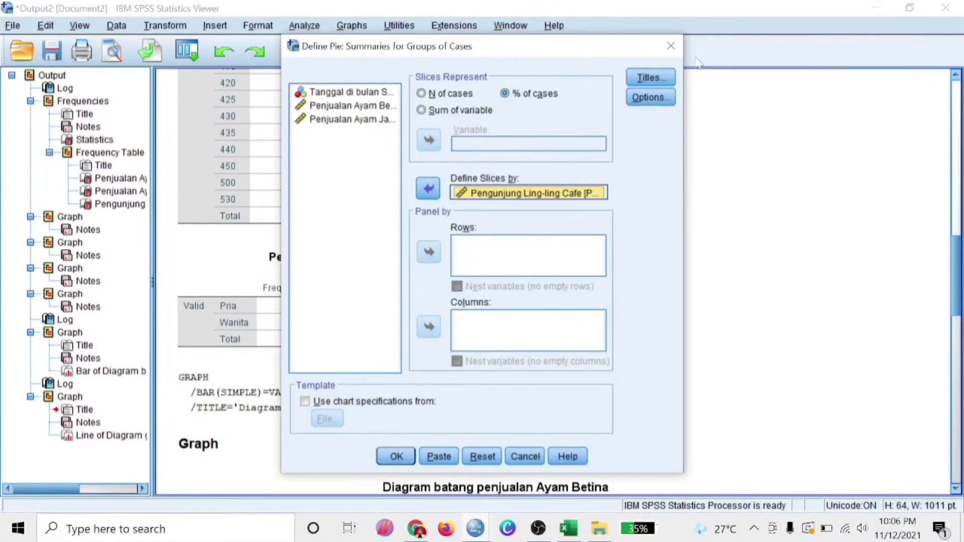
# - Title the pie chart "Diagram lingkaran pengunjung Ling-ling Cafe", generate it and view it in the output
pyautogui.click(661, 82)
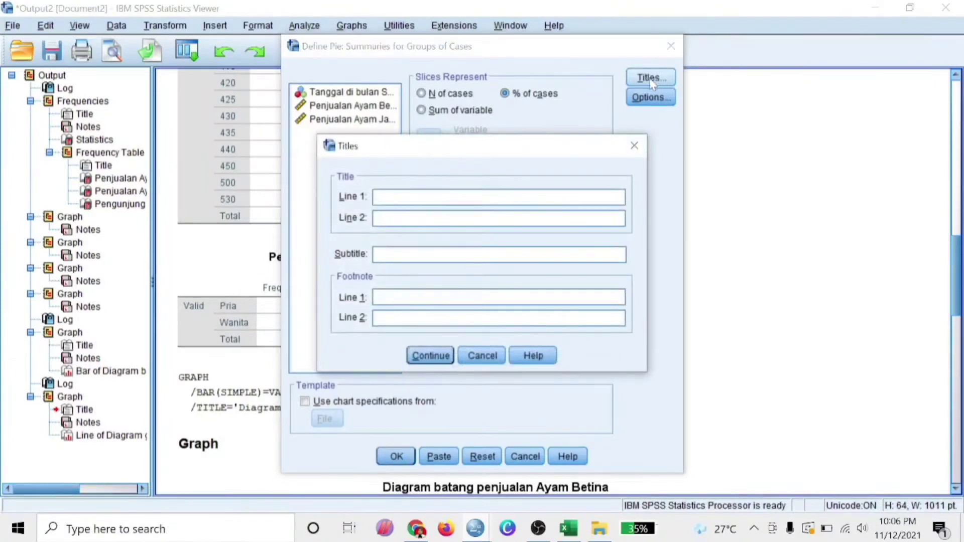
pyautogui.write('Diagram lingkaran pe')
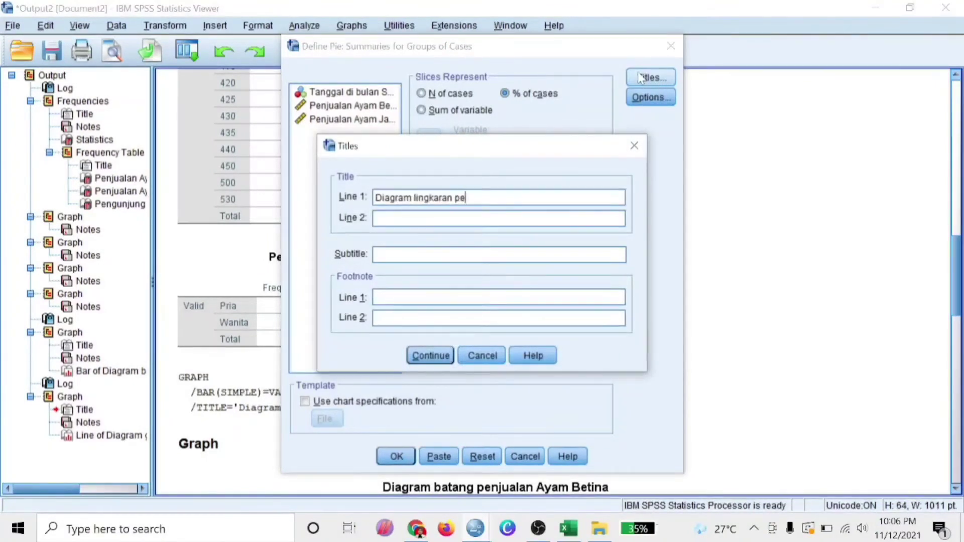
pyautogui.write('ngunjung Ling-l')
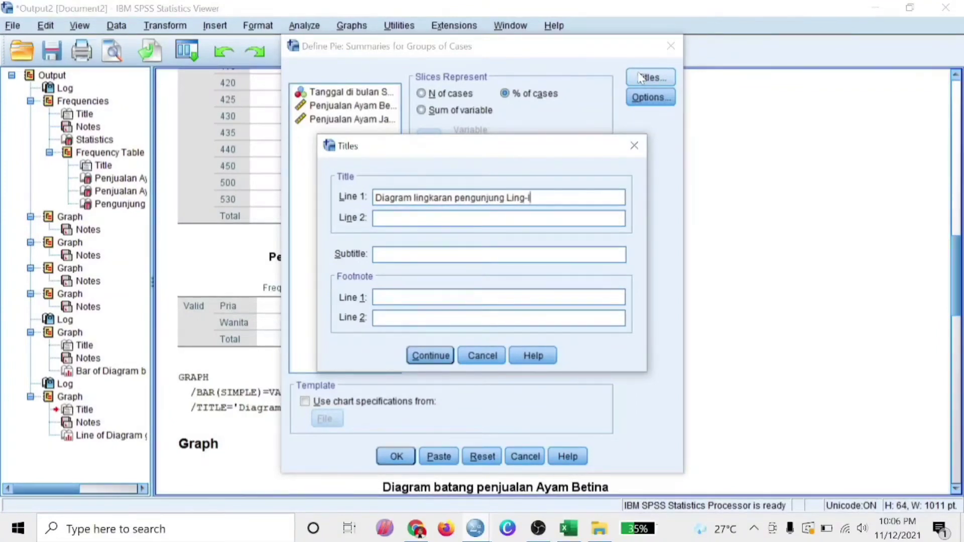
pyautogui.write('ing Cafe')
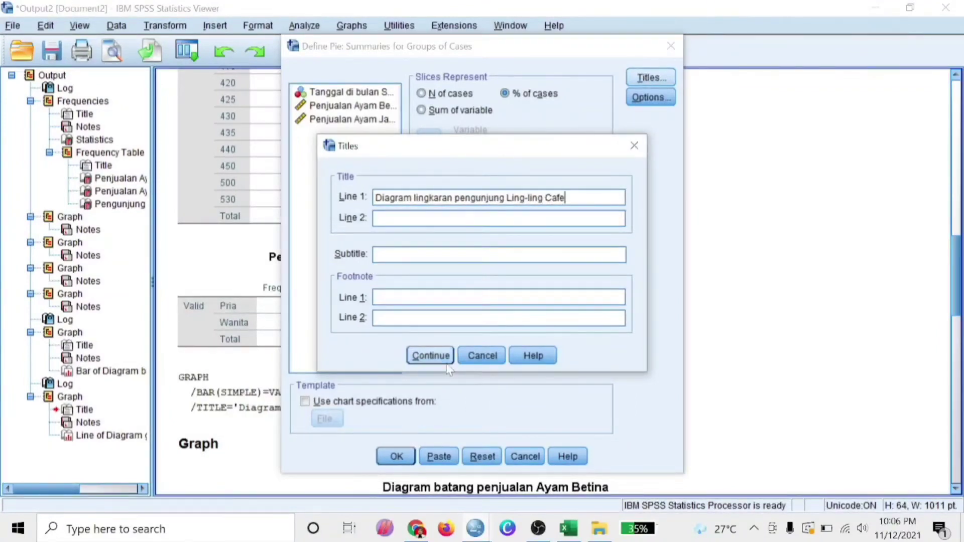
pyautogui.click(431, 355)
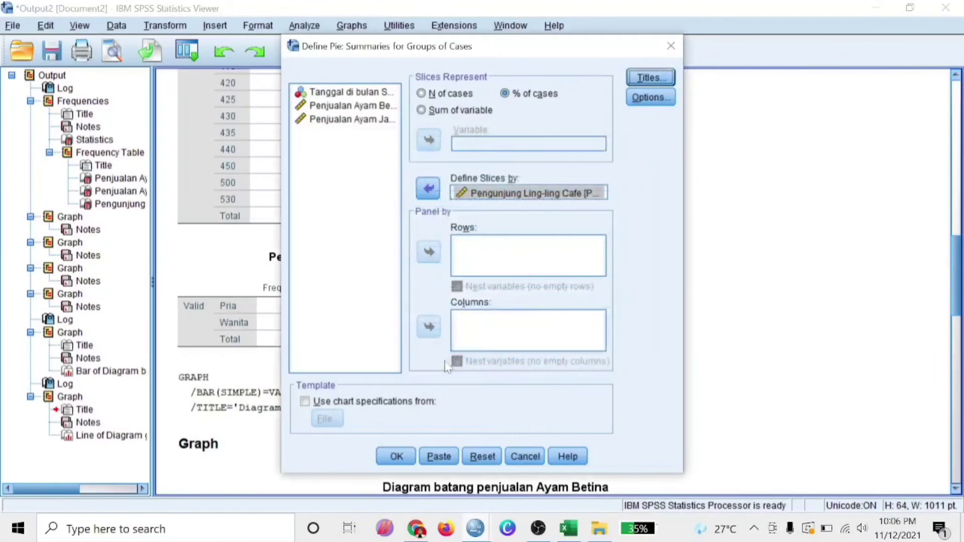
pyautogui.click(397, 457)
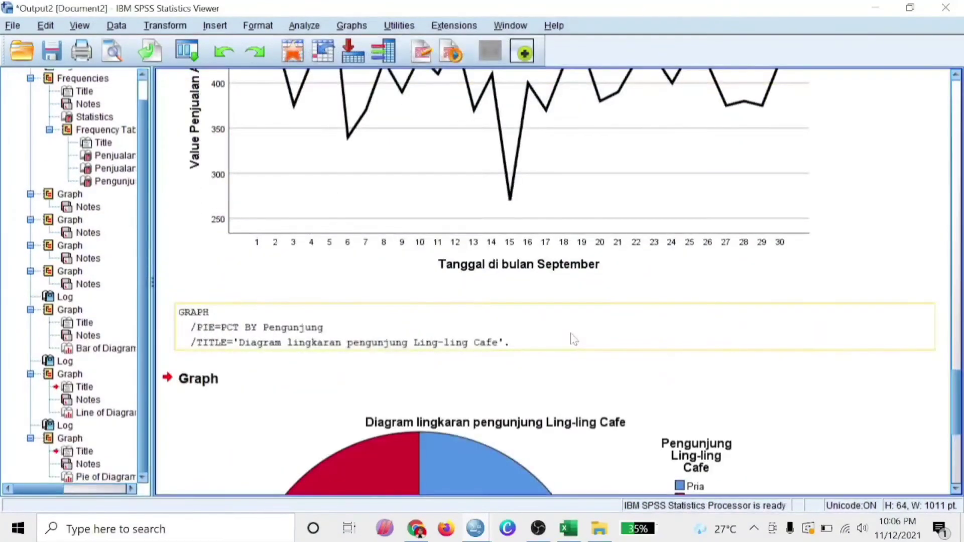
pyautogui.scroll(-3, 603, 254)
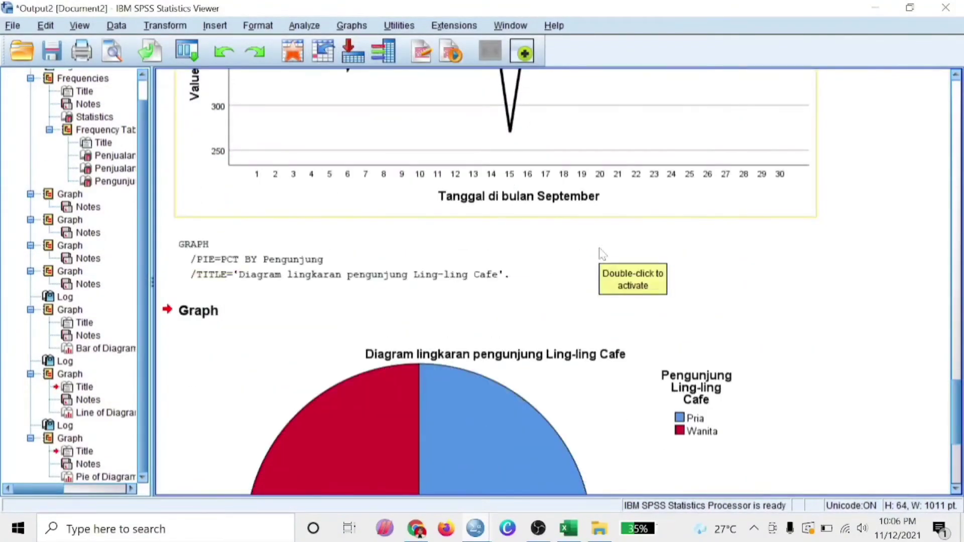
pyautogui.scroll(-9, 603, 254)
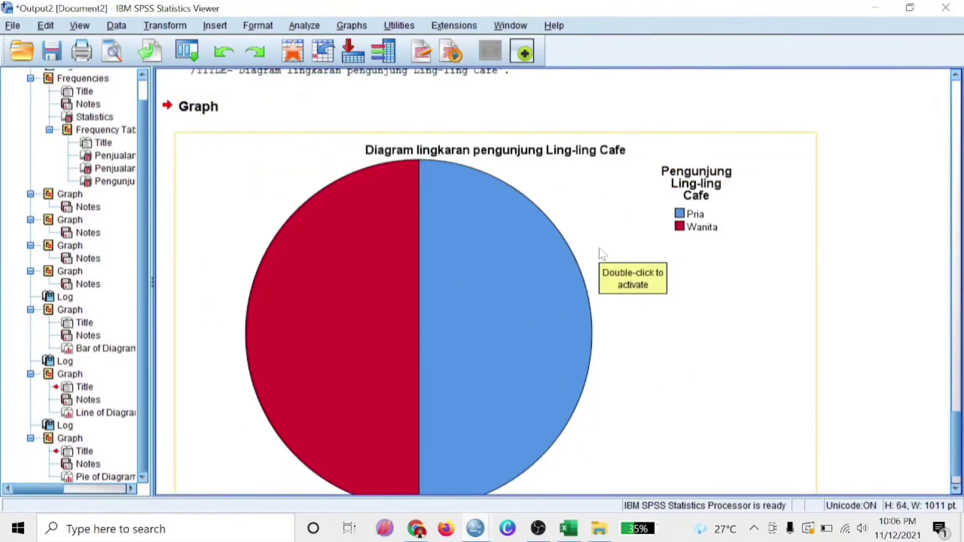
pyautogui.scroll(-2, 581, 160)
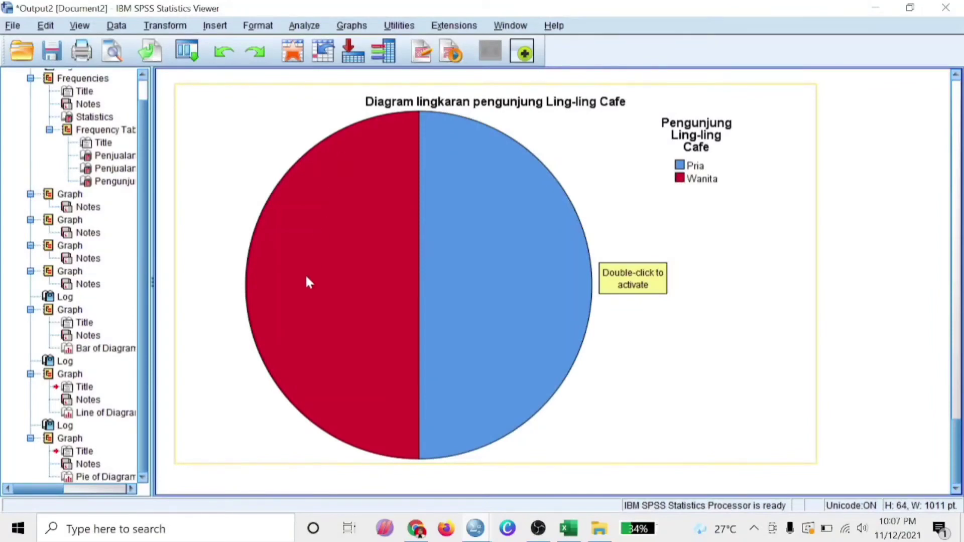
# - Open the visitor pie chart in the Chart Editor and add percent data labels to its slices
pyautogui.click(480, 311)
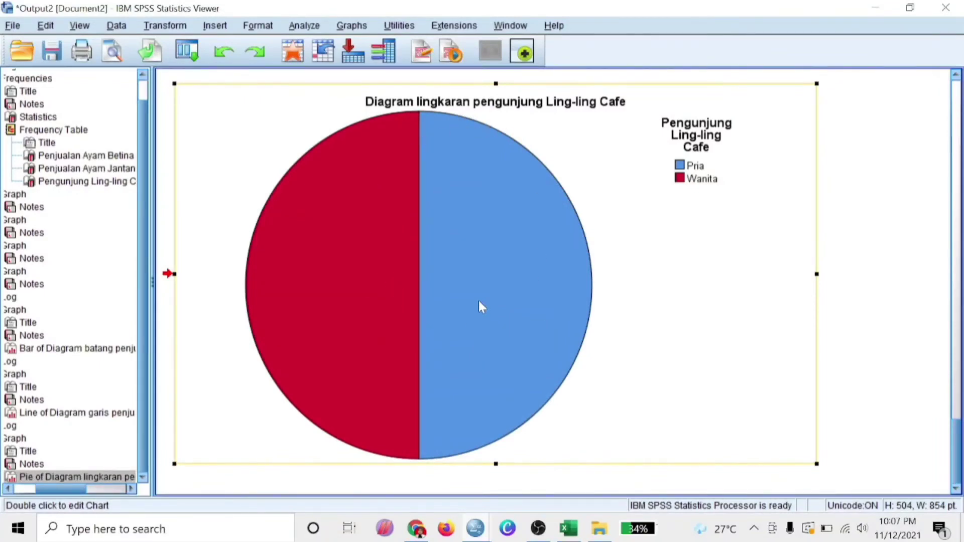
pyautogui.doubleClick(495, 271)
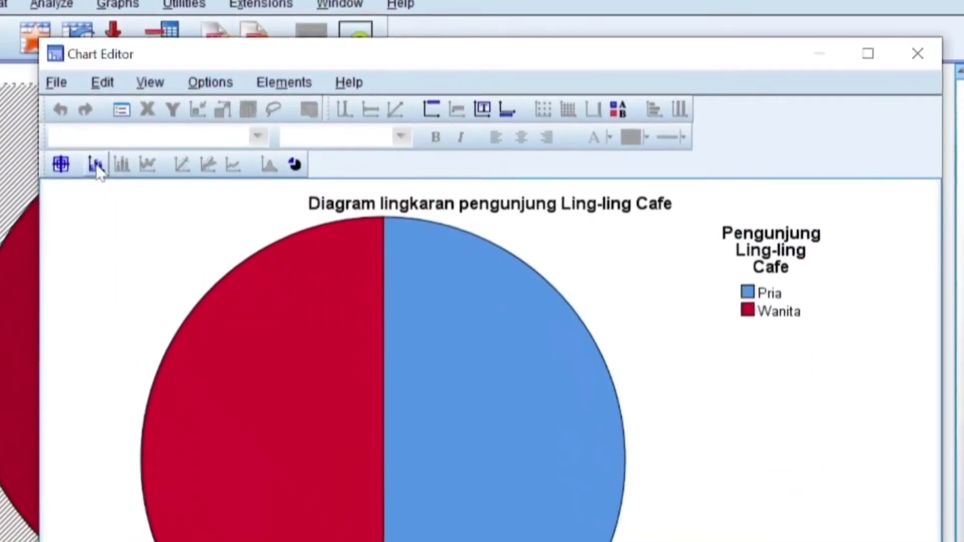
pyautogui.click(96, 165)
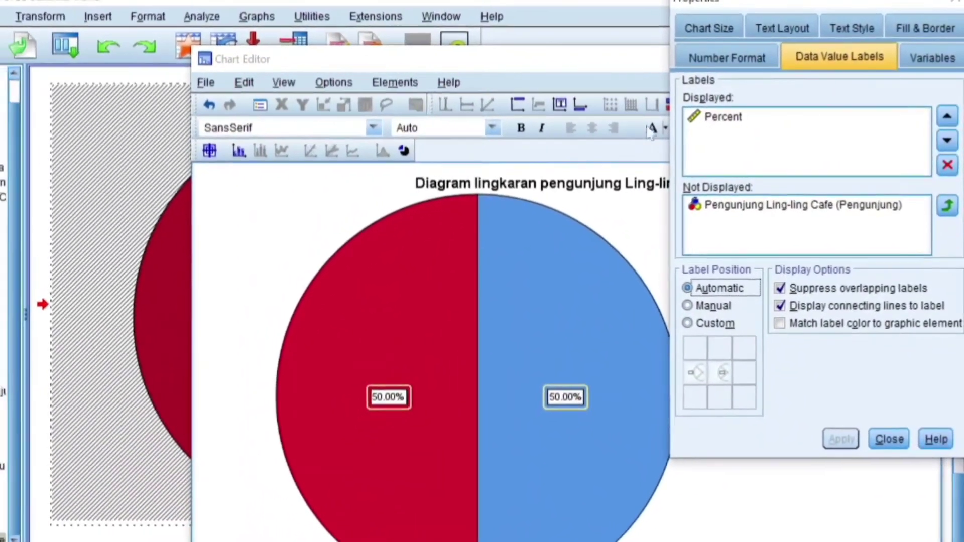
# - Set the number format of the pie chart's percent labels to 0 decimal places
pyautogui.click(727, 58)
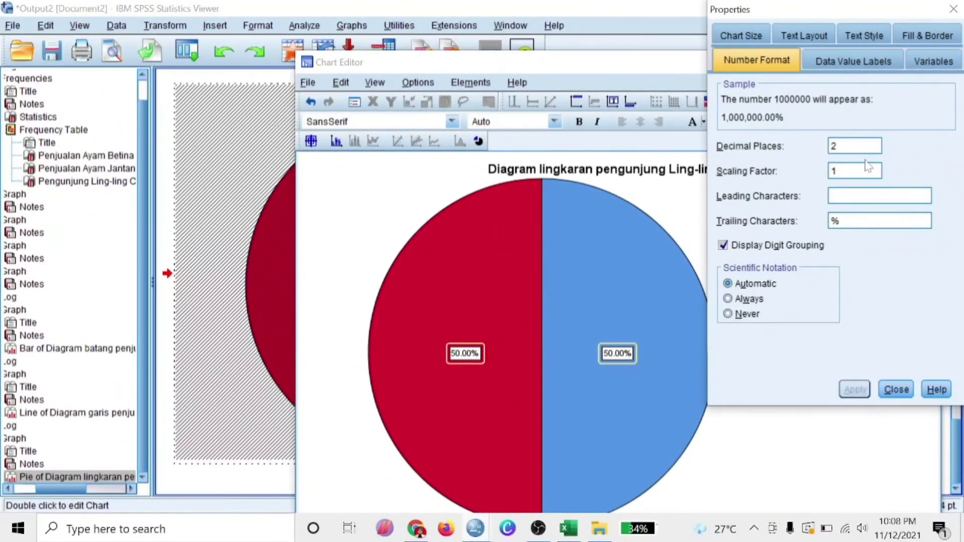
pyautogui.press('BackSpace')
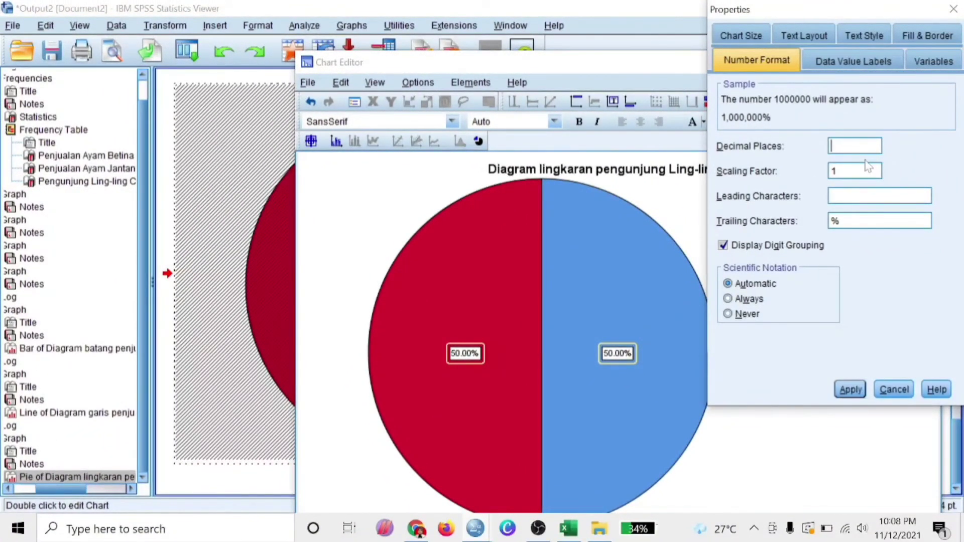
pyautogui.write('0')
pyautogui.click(854, 390)
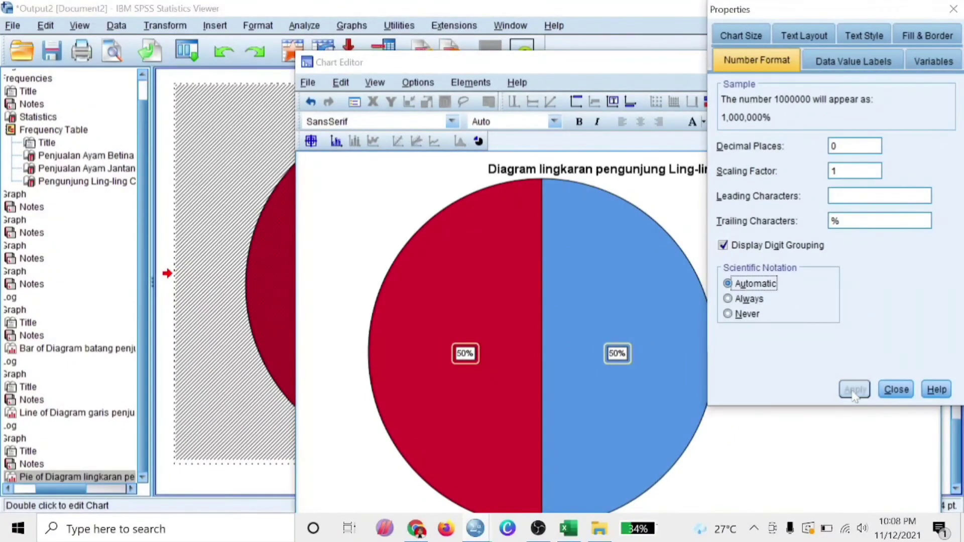
pyautogui.click(898, 389)
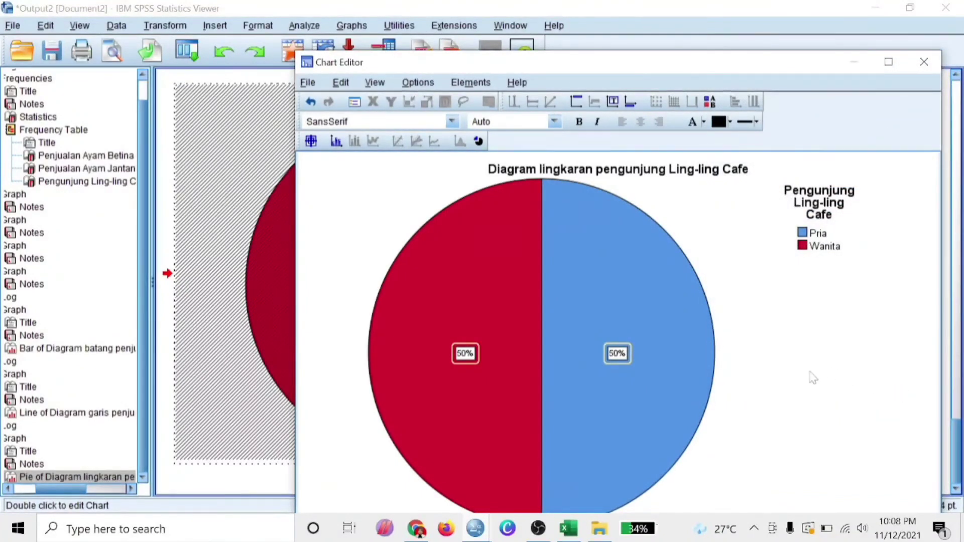
# - Close the Chart Editor and return to the output with the edited visitor pie chart
pyautogui.click(924, 62)
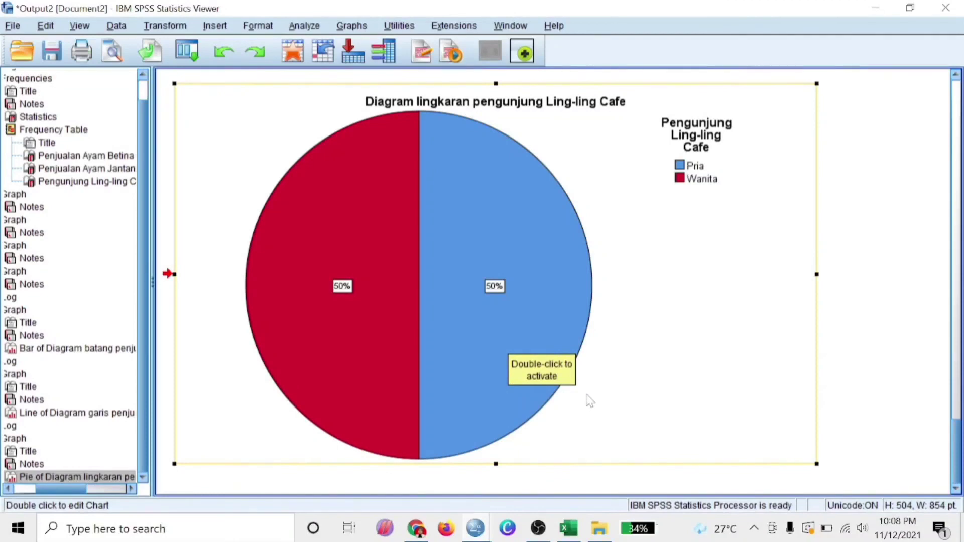
# - Review the output's pie, line and bar charts and the Pengunjung Ling-ling Cafe frequency table
pyautogui.scroll(2, 589, 401)
pyautogui.scroll(2, 588, 401)
pyautogui.scroll(12, 589, 402)
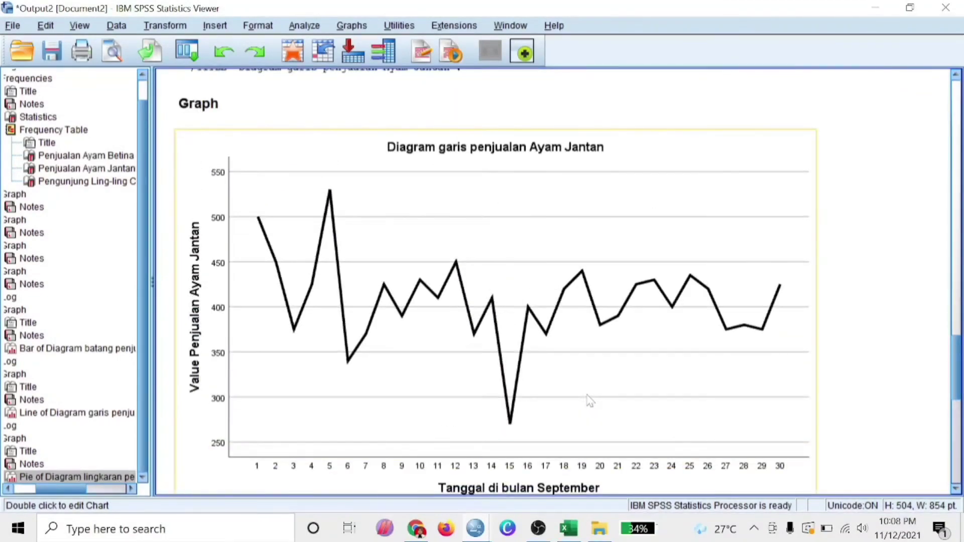
pyautogui.scroll(12, 589, 401)
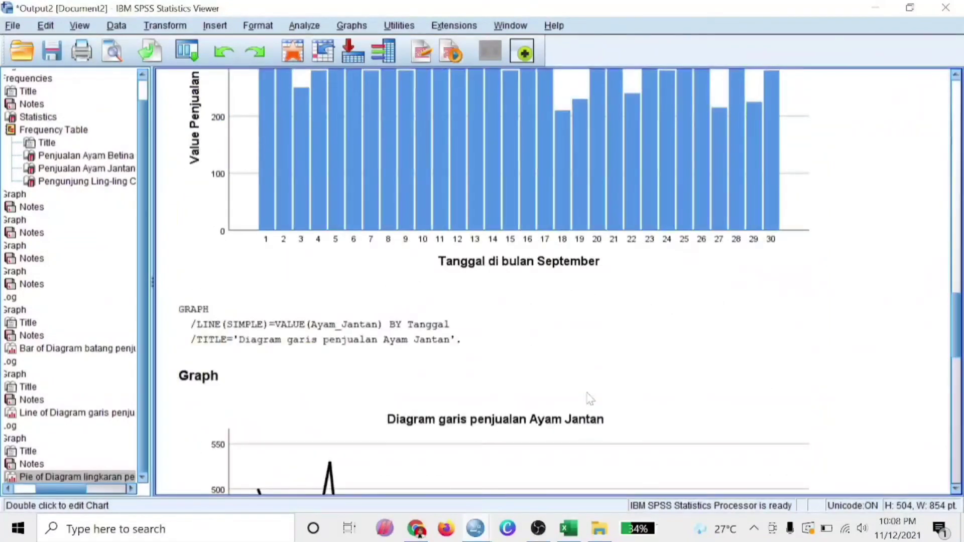
pyautogui.scroll(4, 590, 399)
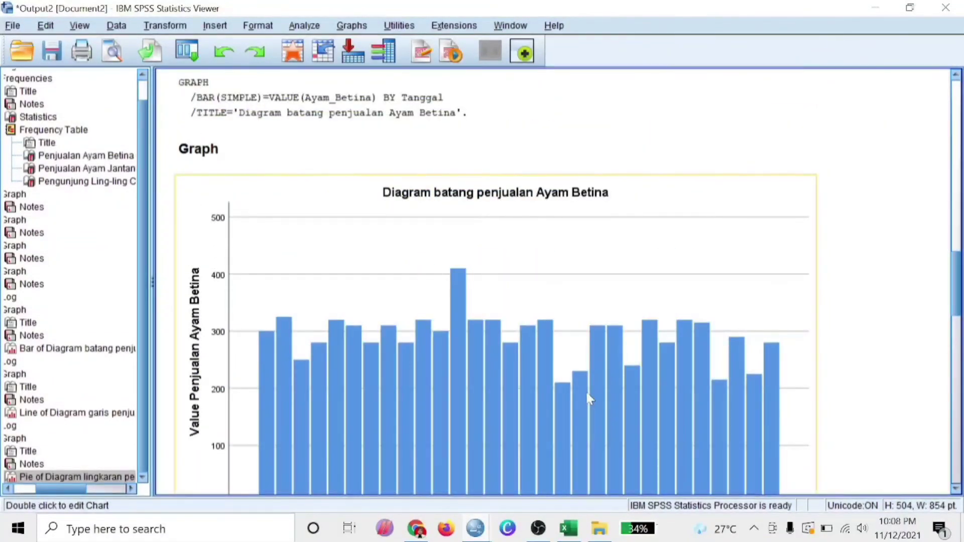
pyautogui.scroll(6, 589, 398)
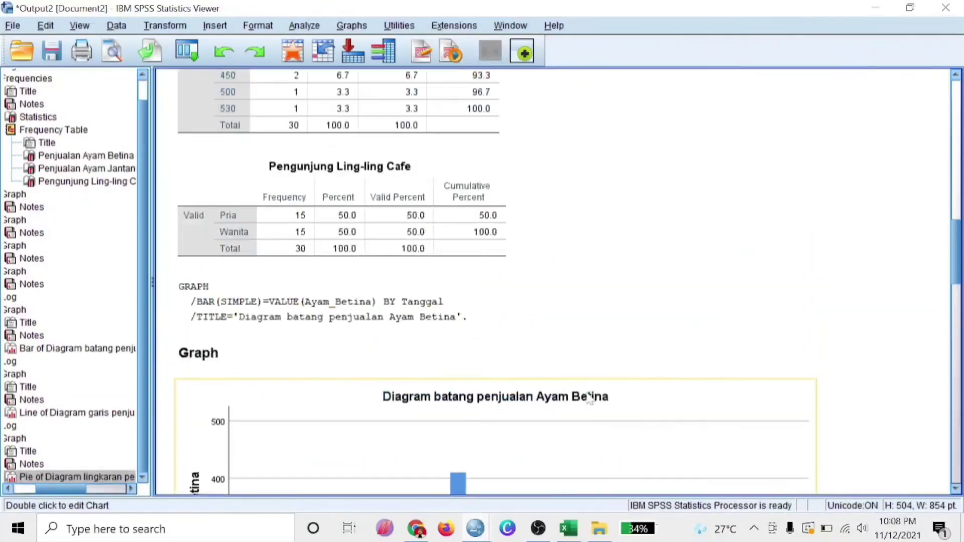
pyautogui.scroll(-4, 589, 399)
pyautogui.scroll(-6, 588, 398)
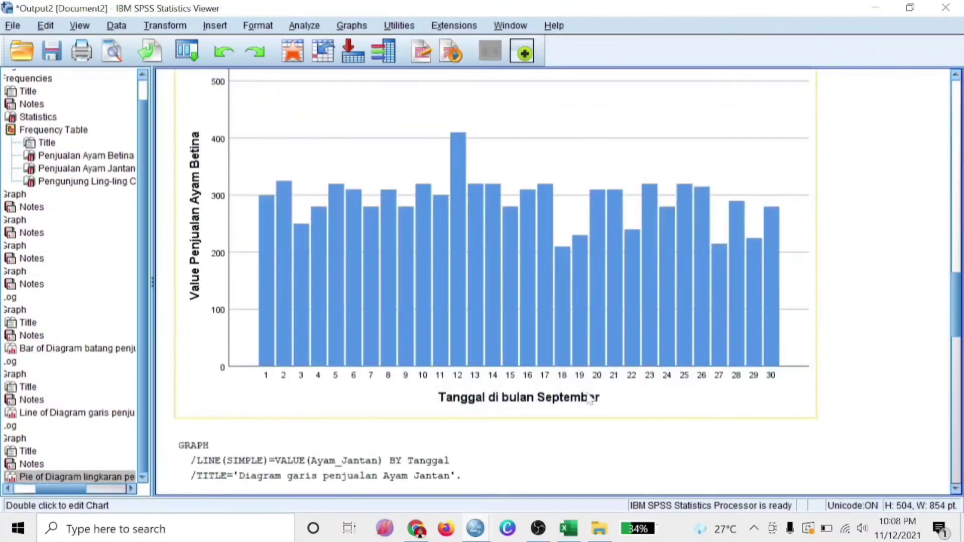
pyautogui.scroll(-10, 590, 398)
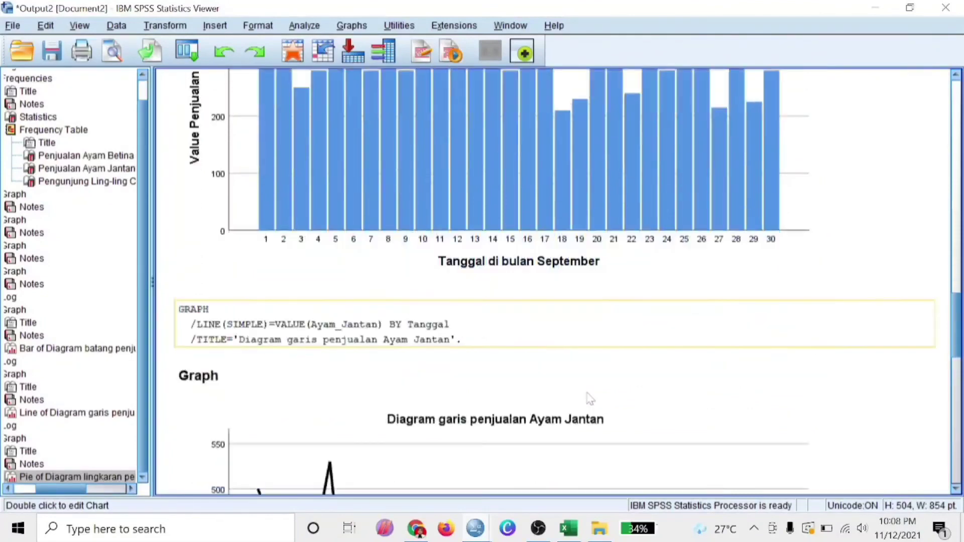